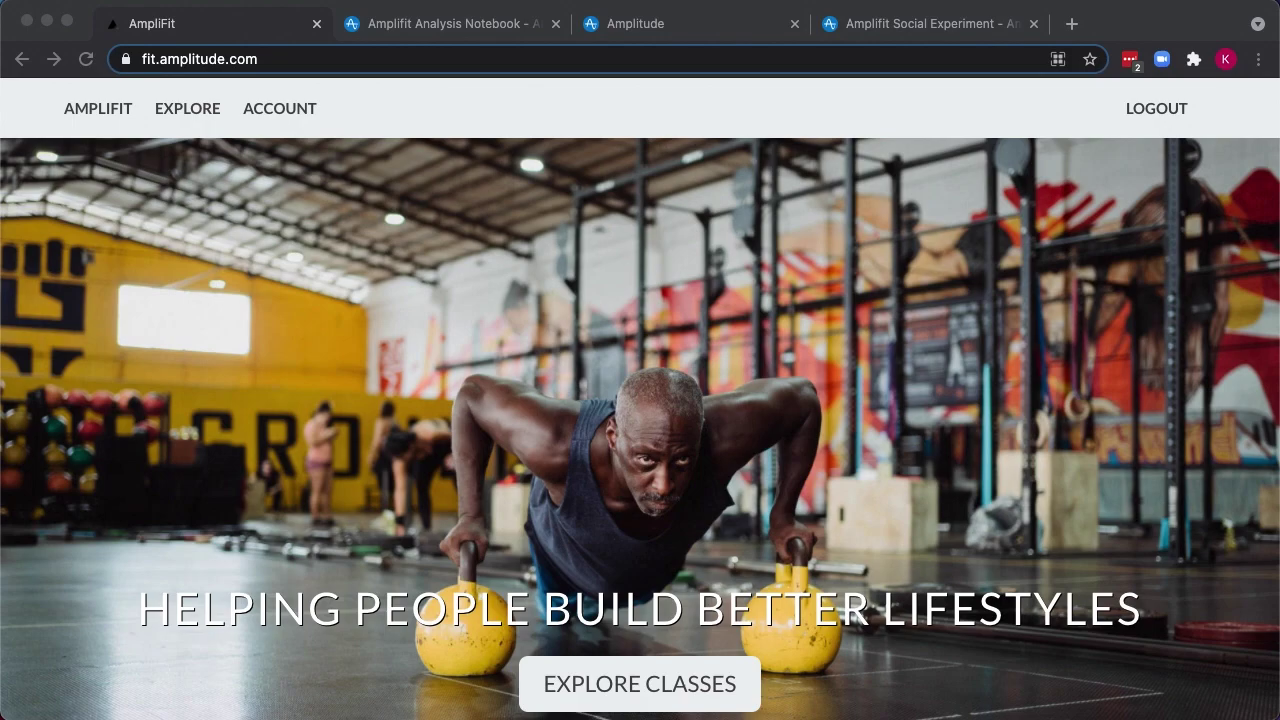
Step: Go to the Amplifit Analysis Notebook and review its Retention Analysis and Class Booking charts for friend-connected users
left_click(457, 25)
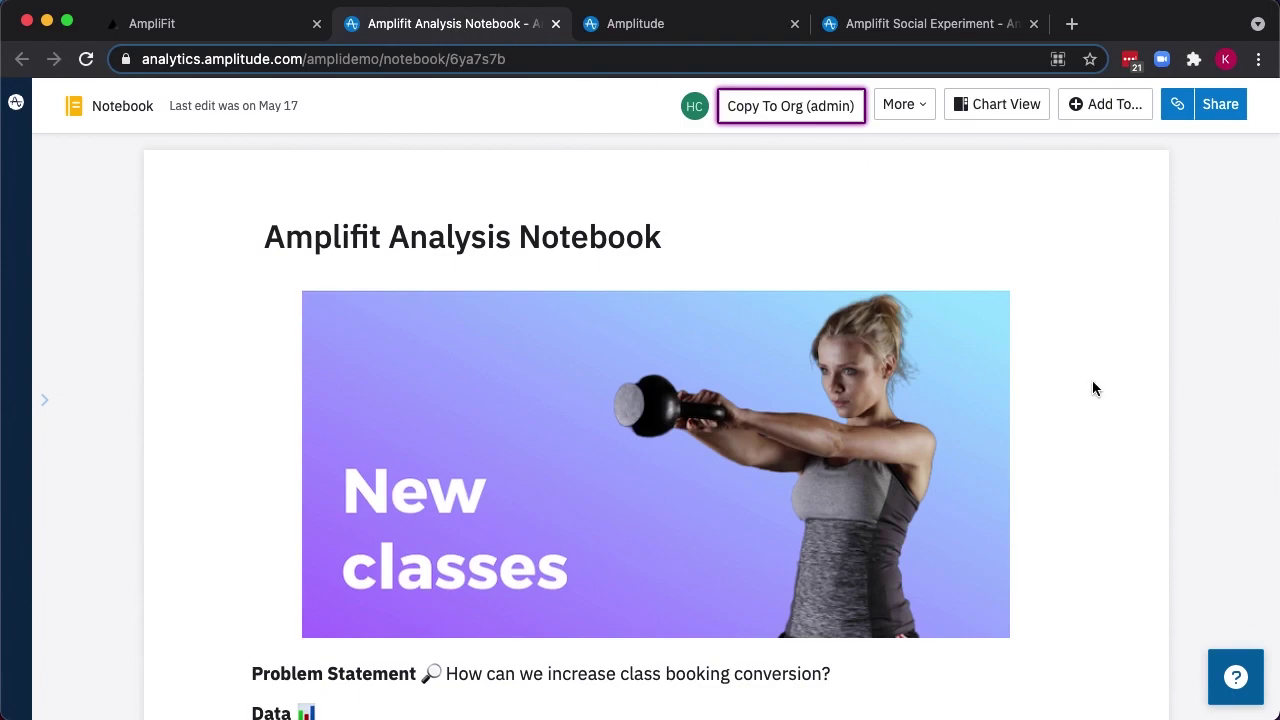
scroll(1093, 388, "down", 5)
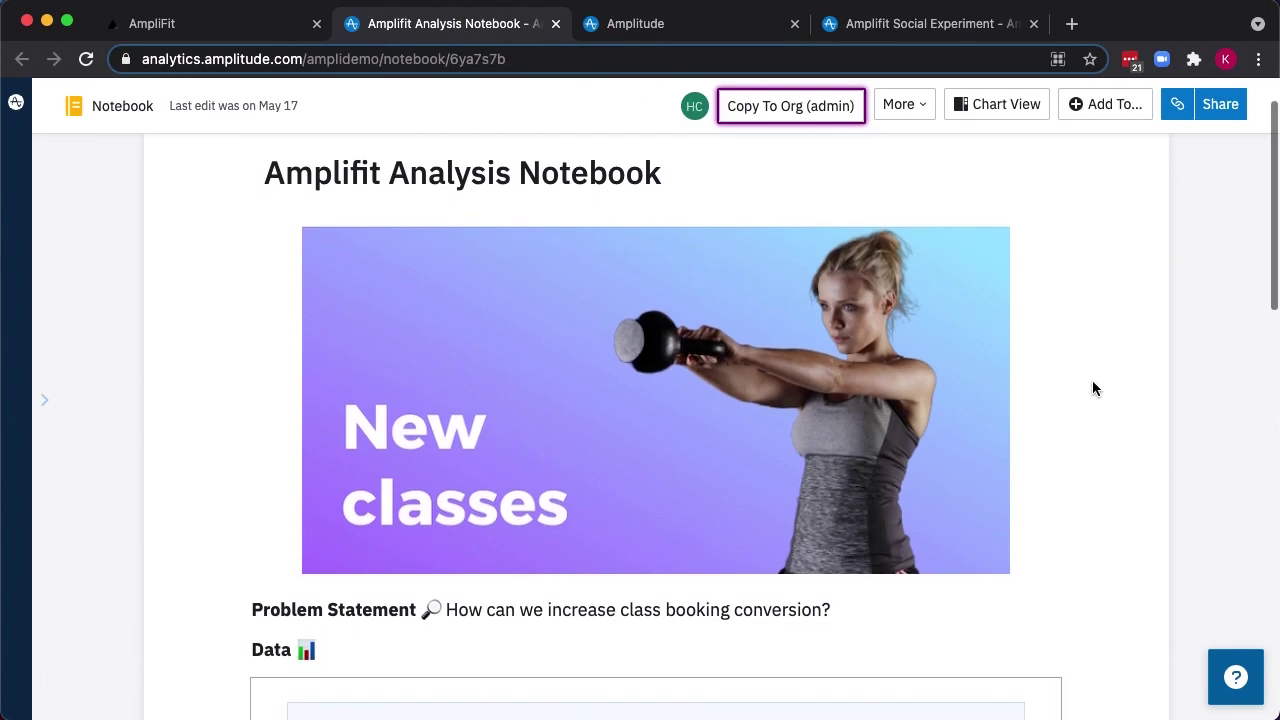
scroll(1093, 388, "down", 1)
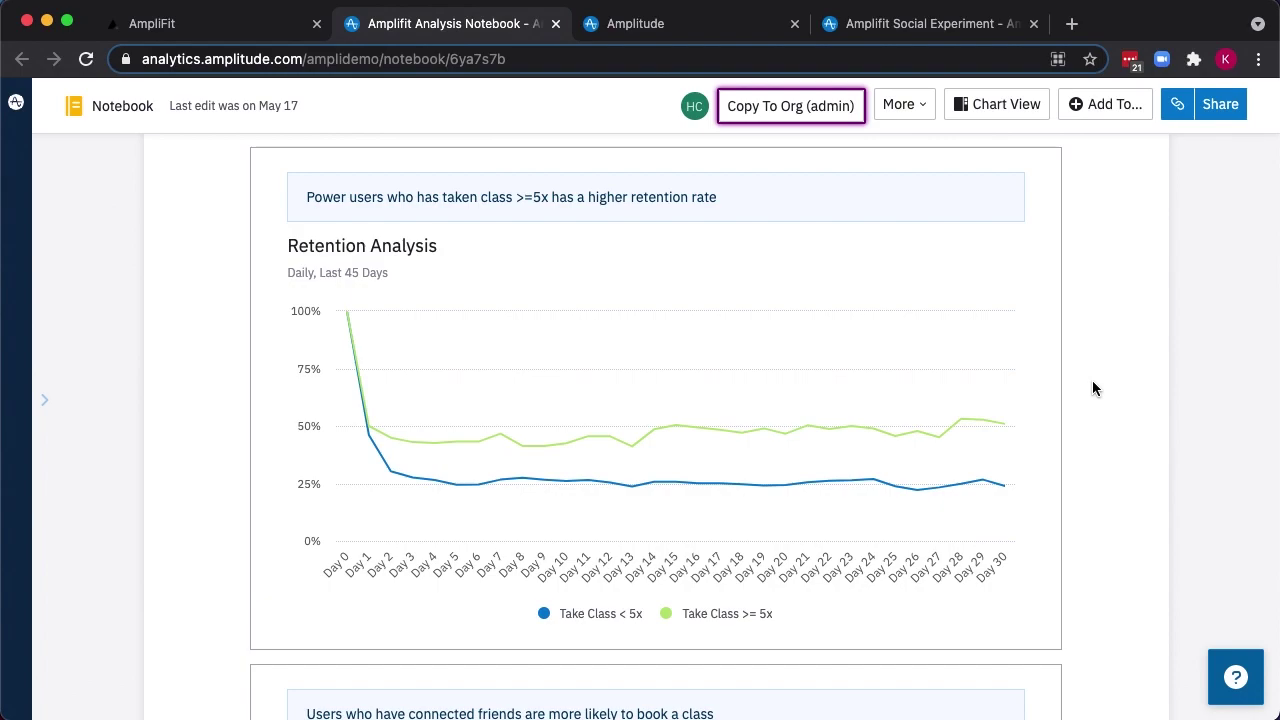
scroll(1093, 388, "down", 4)
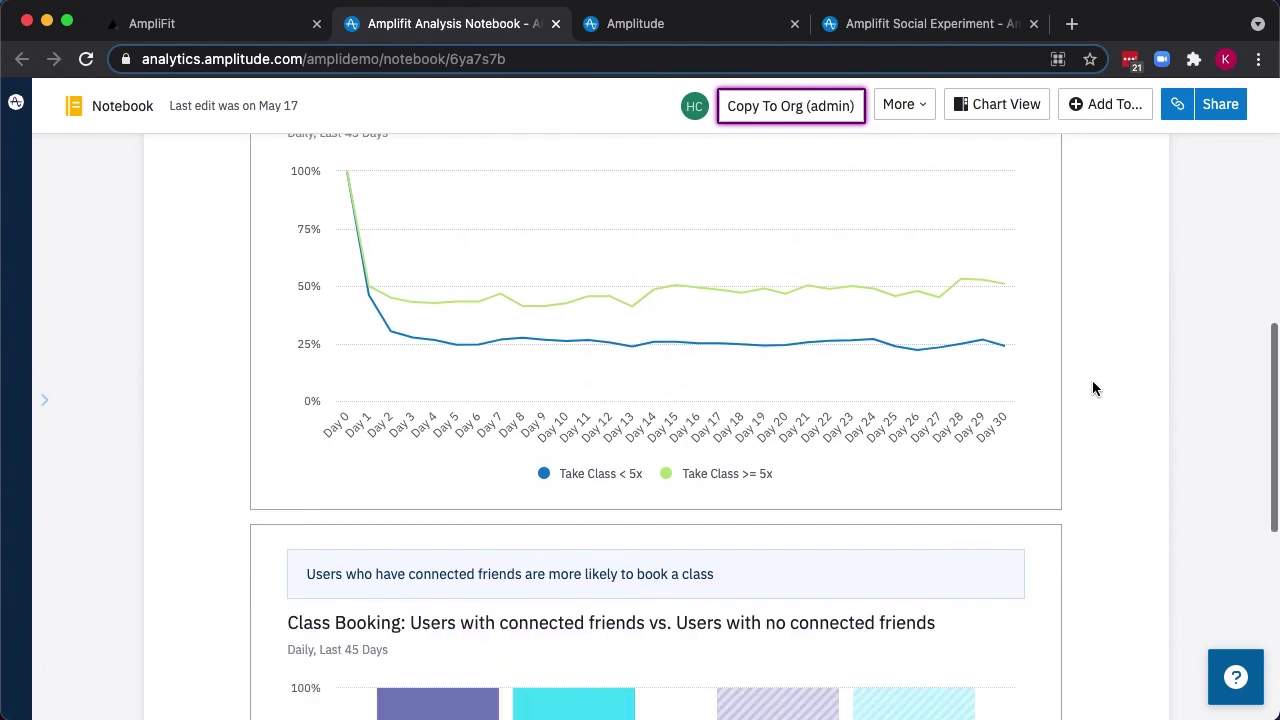
scroll(1093, 388, "down", 1)
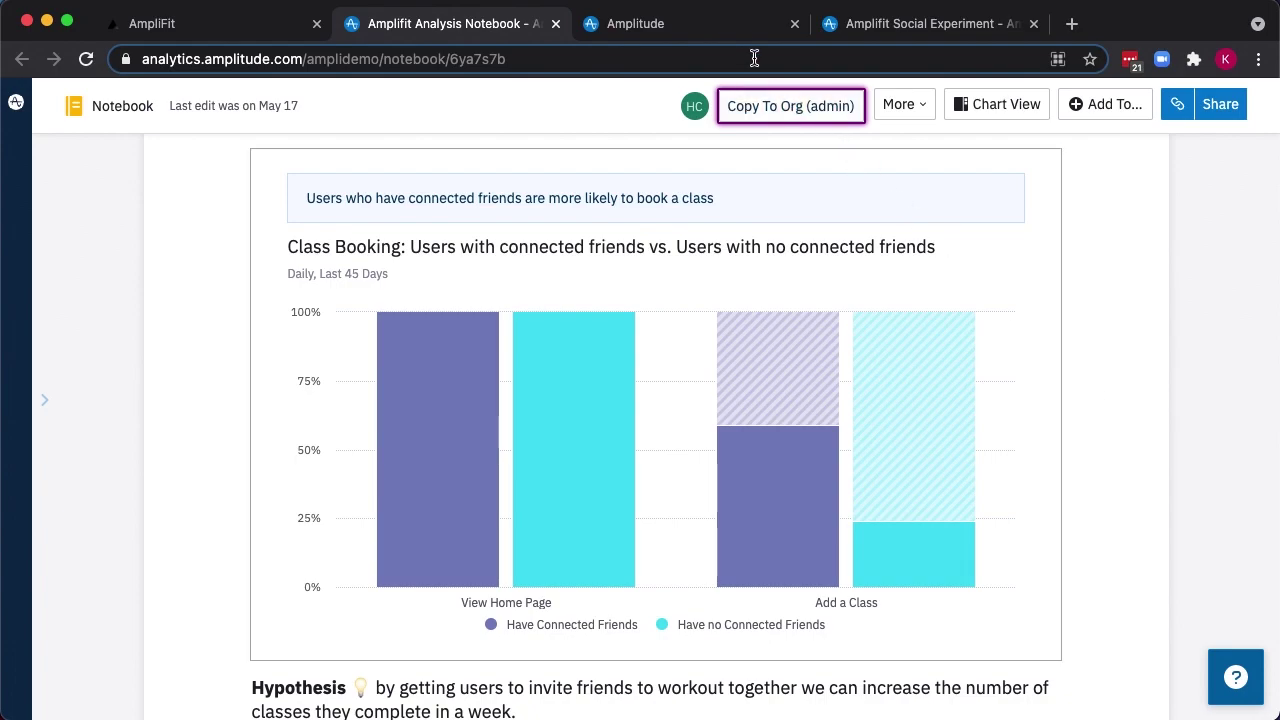
Step: Return to the Amplifit Social Experiment's Context page with its problem statement and friend-invite hypothesis
left_click(733, 30)
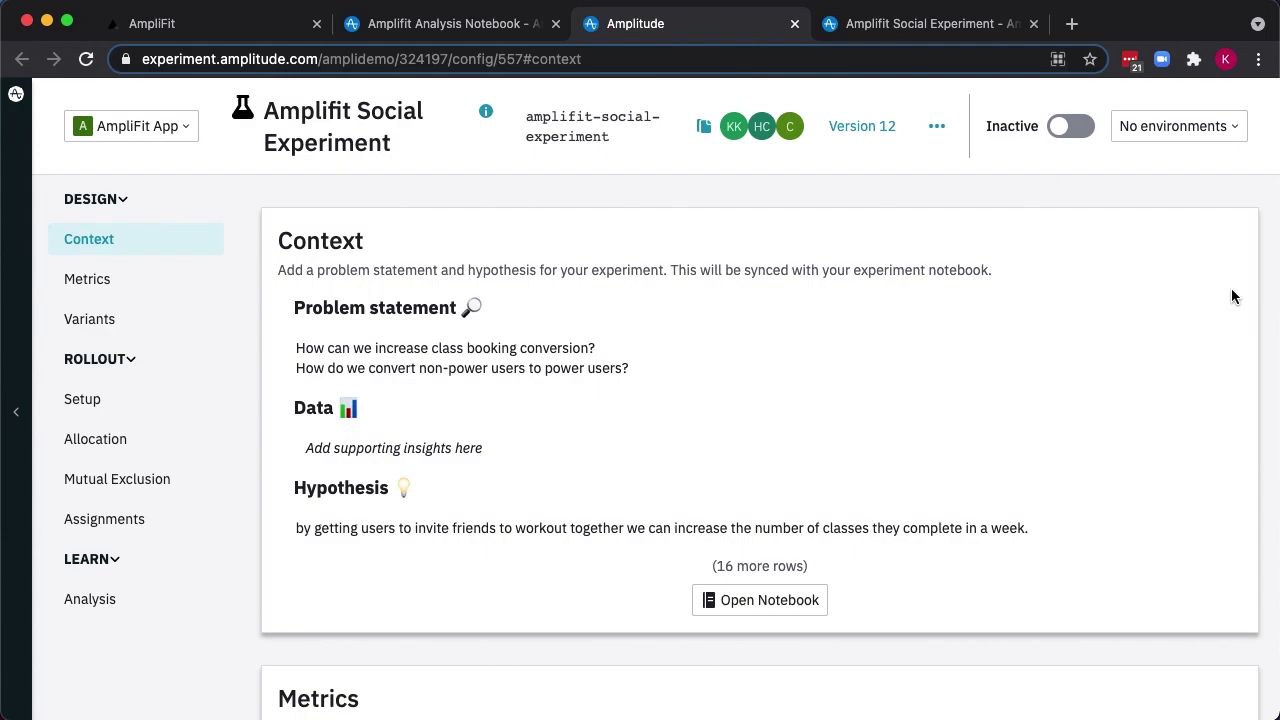
Step: Scroll past the primary metric chart to the control and Social Experiment variants with the non-power-users payload
scroll(1240, 420, "down", 5)
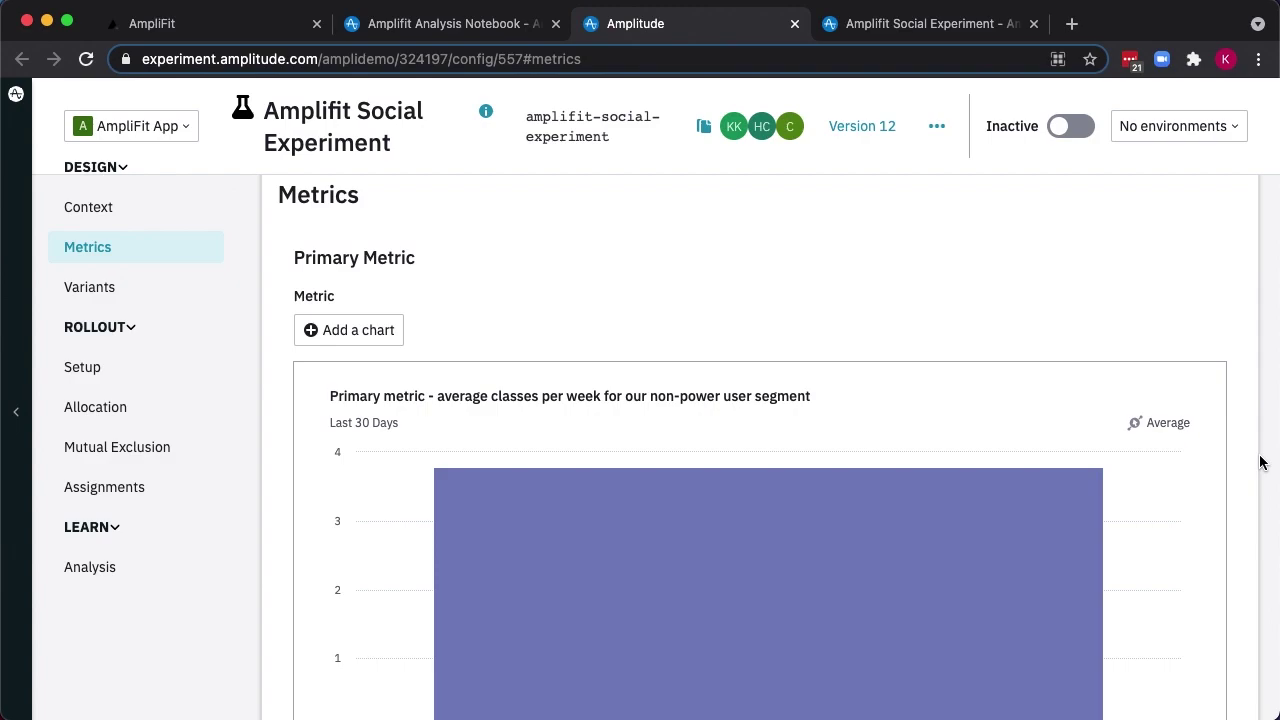
scroll(1262, 462, "down", 5)
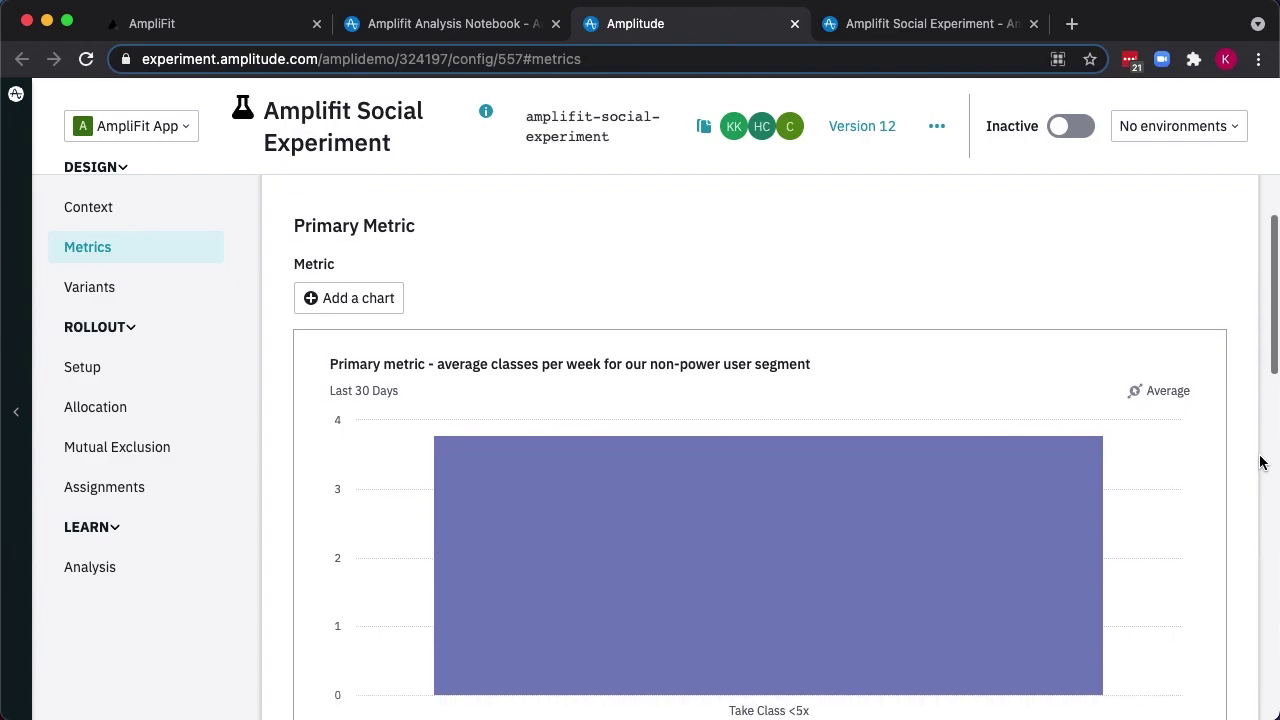
scroll(1262, 462, "down", 8)
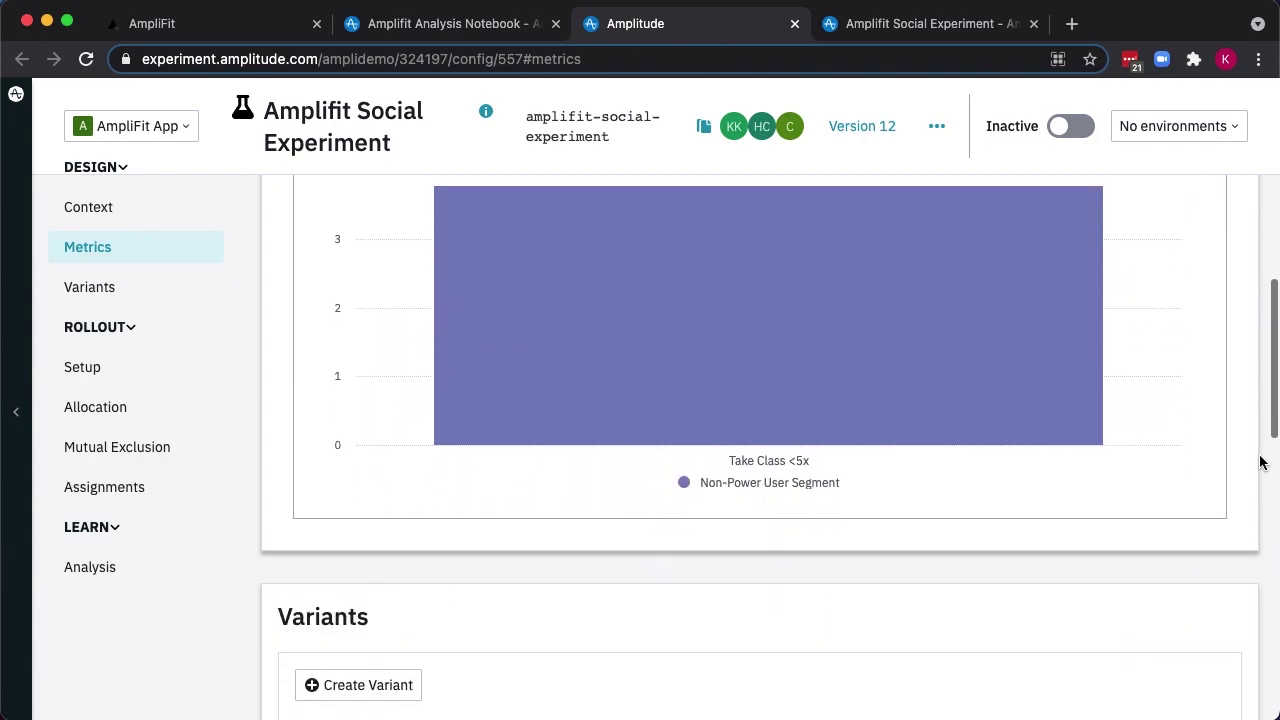
scroll(1262, 462, "down", 1)
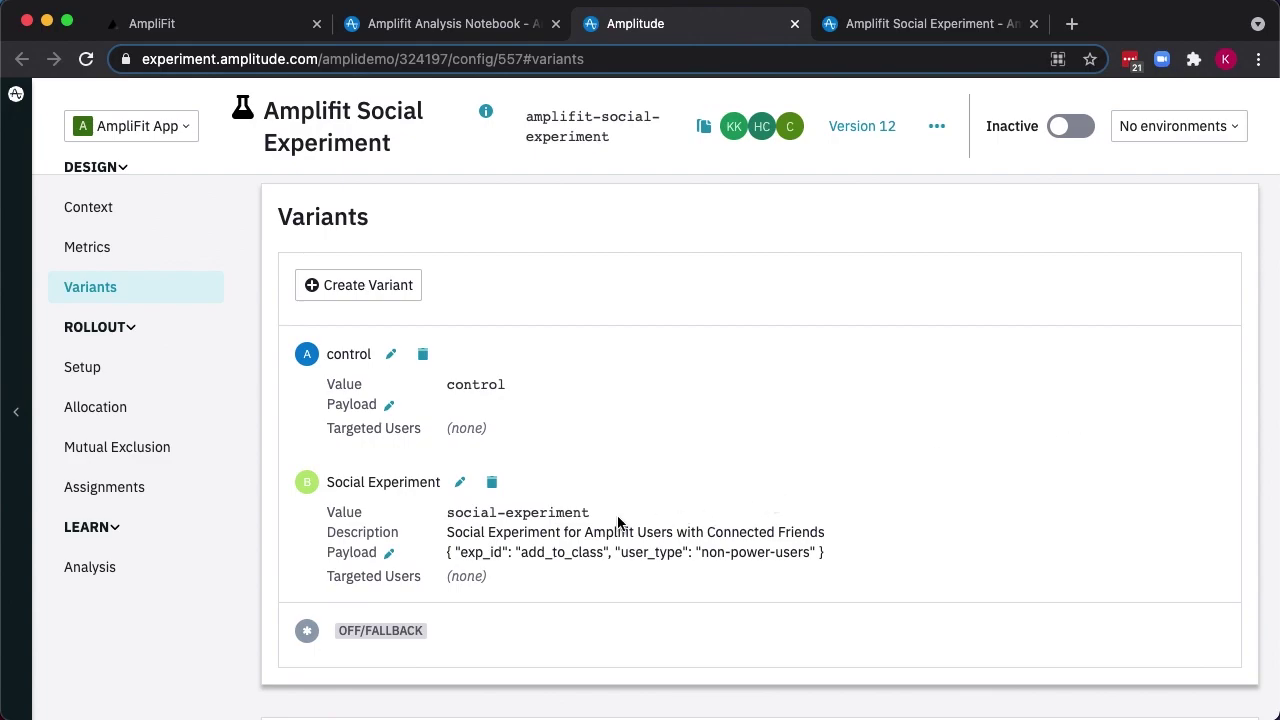
left_click(389, 555)
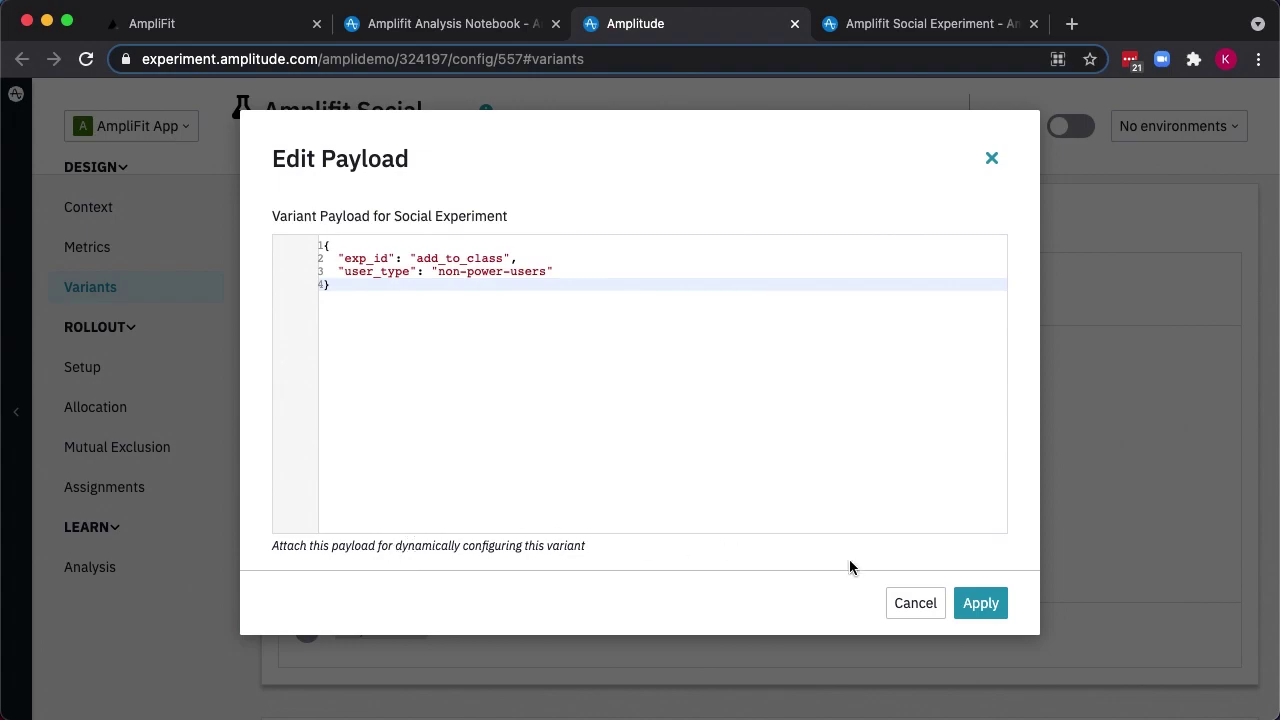
left_click(982, 604)
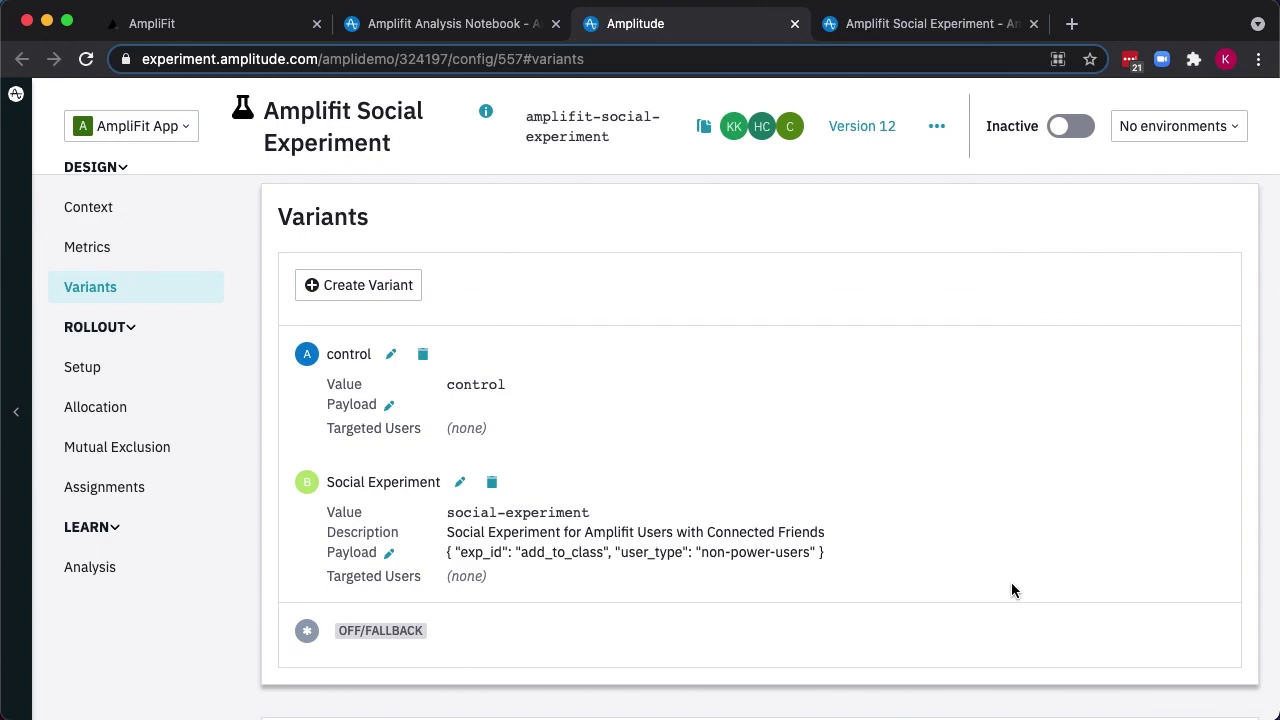
scroll(1012, 590, "down", 5)
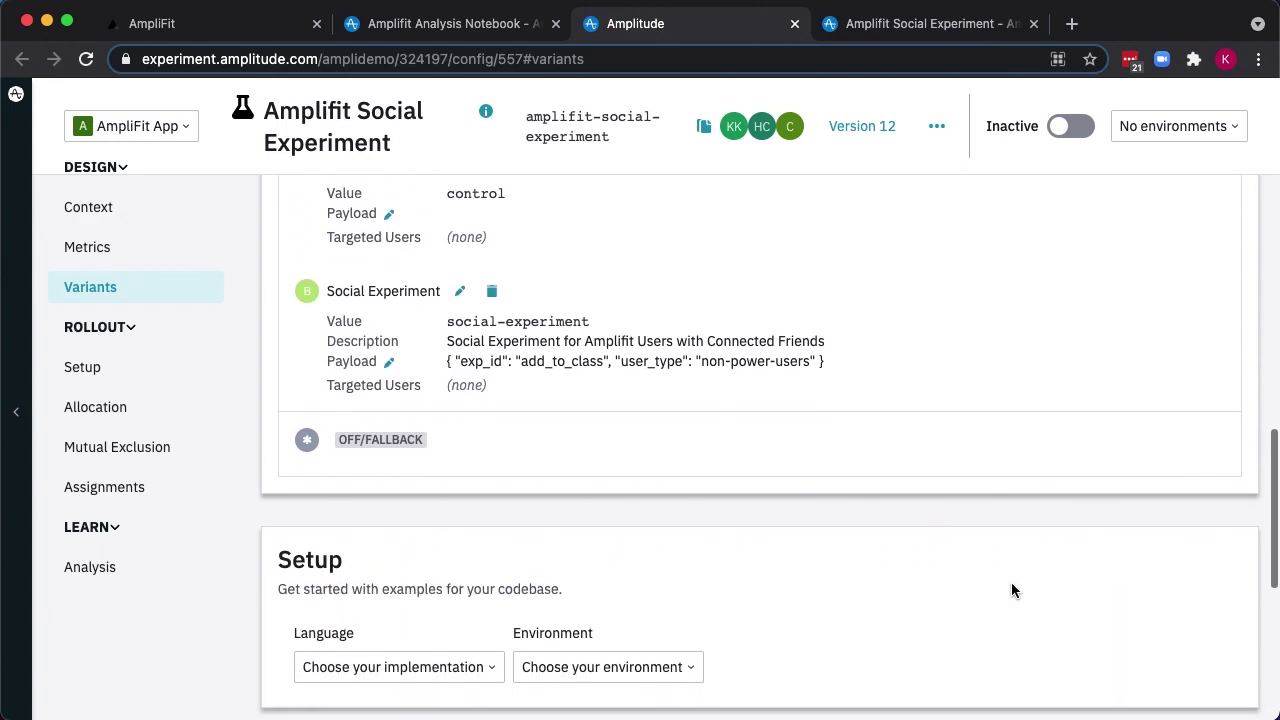
scroll(1012, 590, "down", 4)
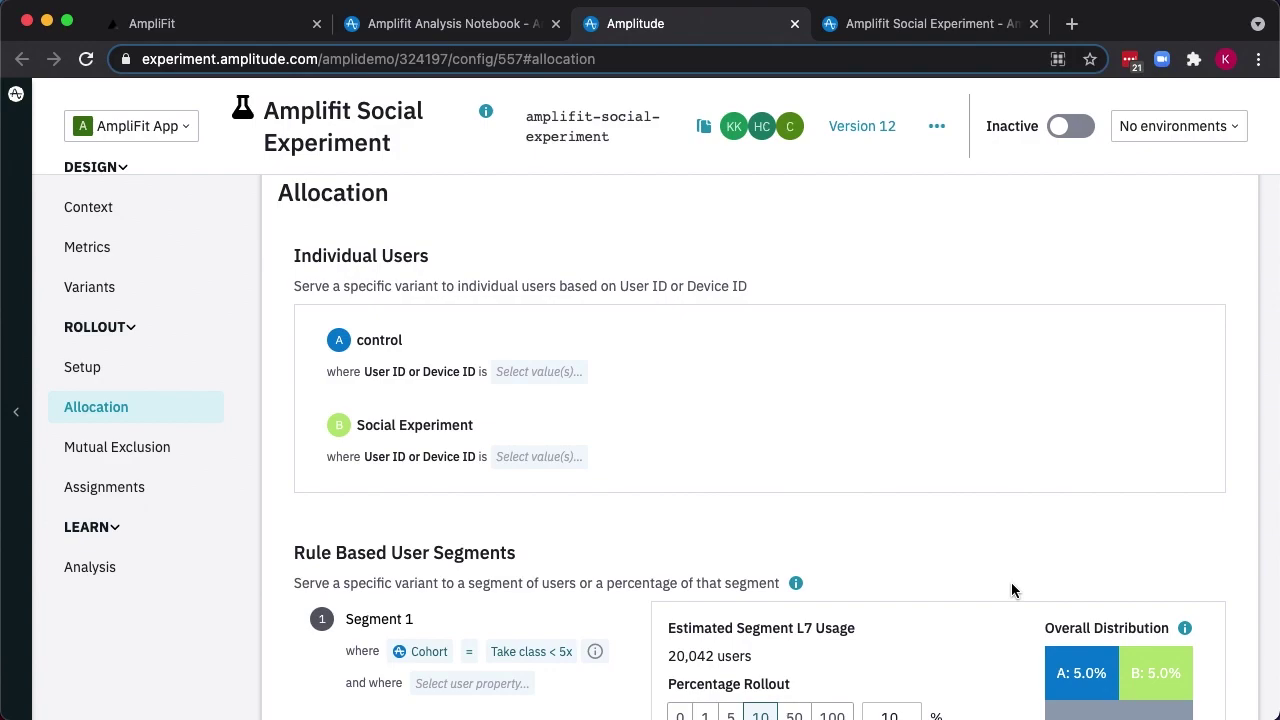
Step: Keep Segment 1 targeted at the Take class < 5x cohort, giving 1,002 users per variant
scroll(1012, 590, "down", 4)
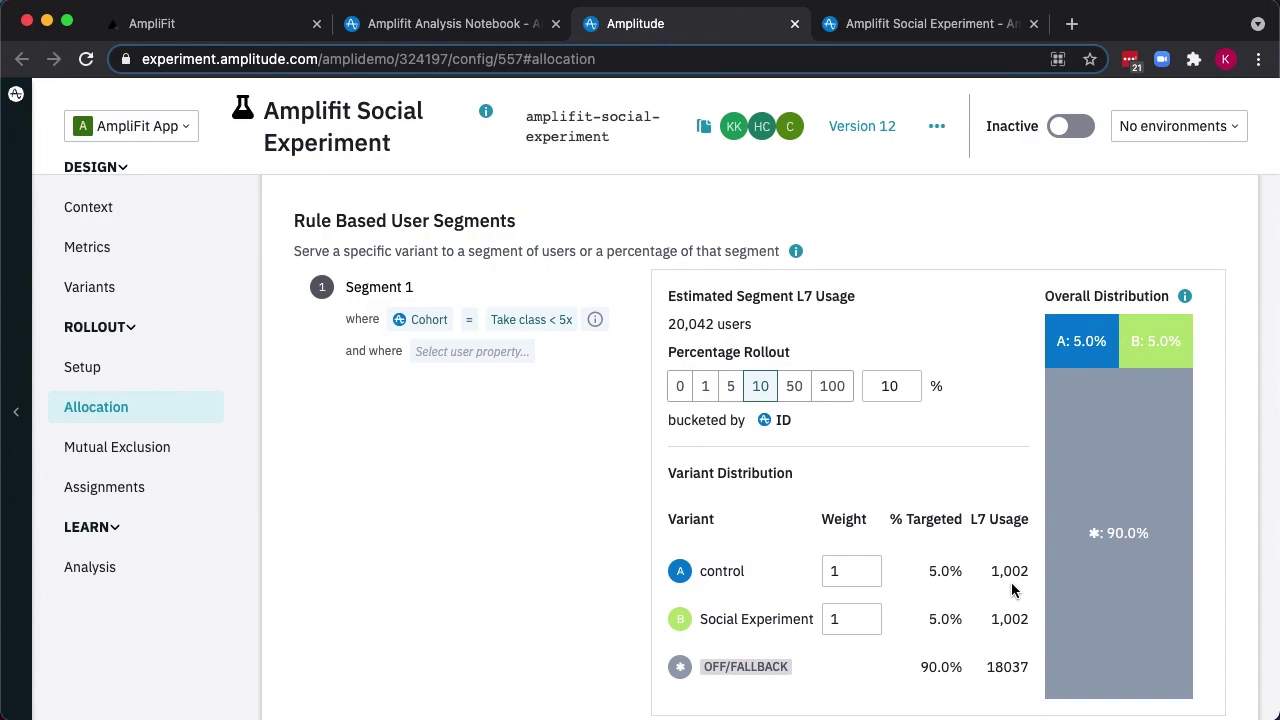
left_click(552, 320)
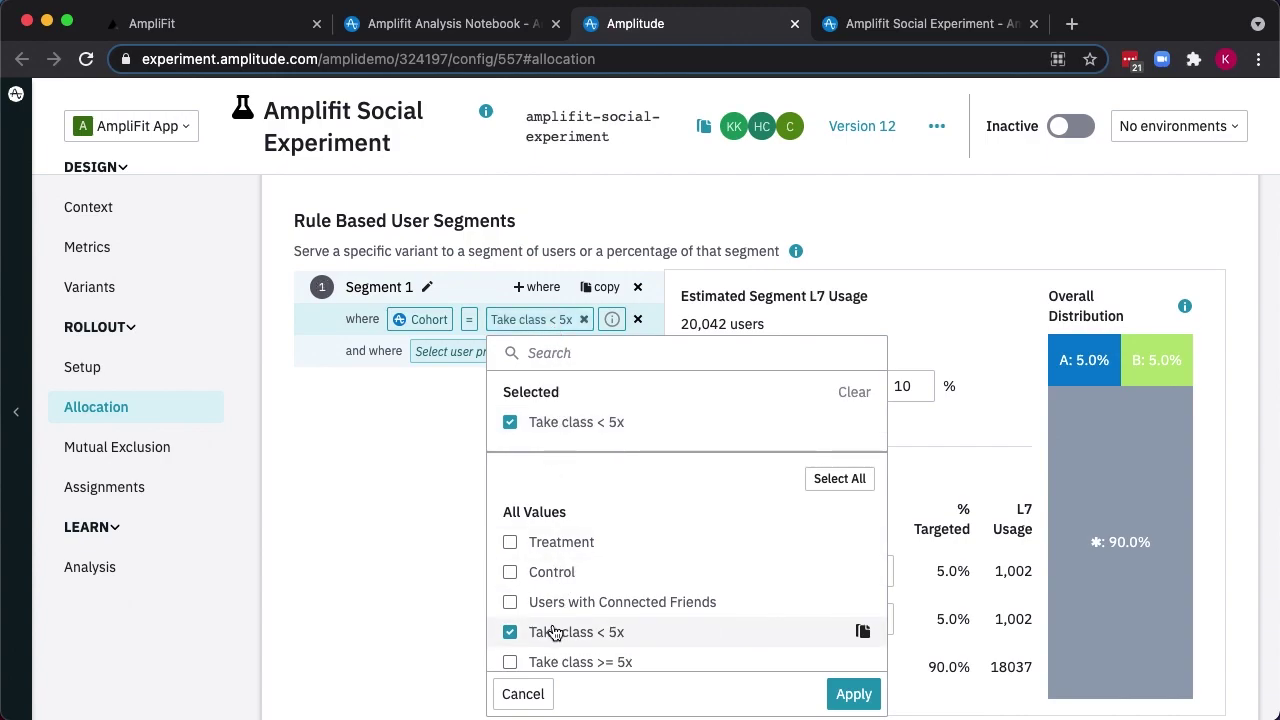
scroll(700, 650, "down", 1)
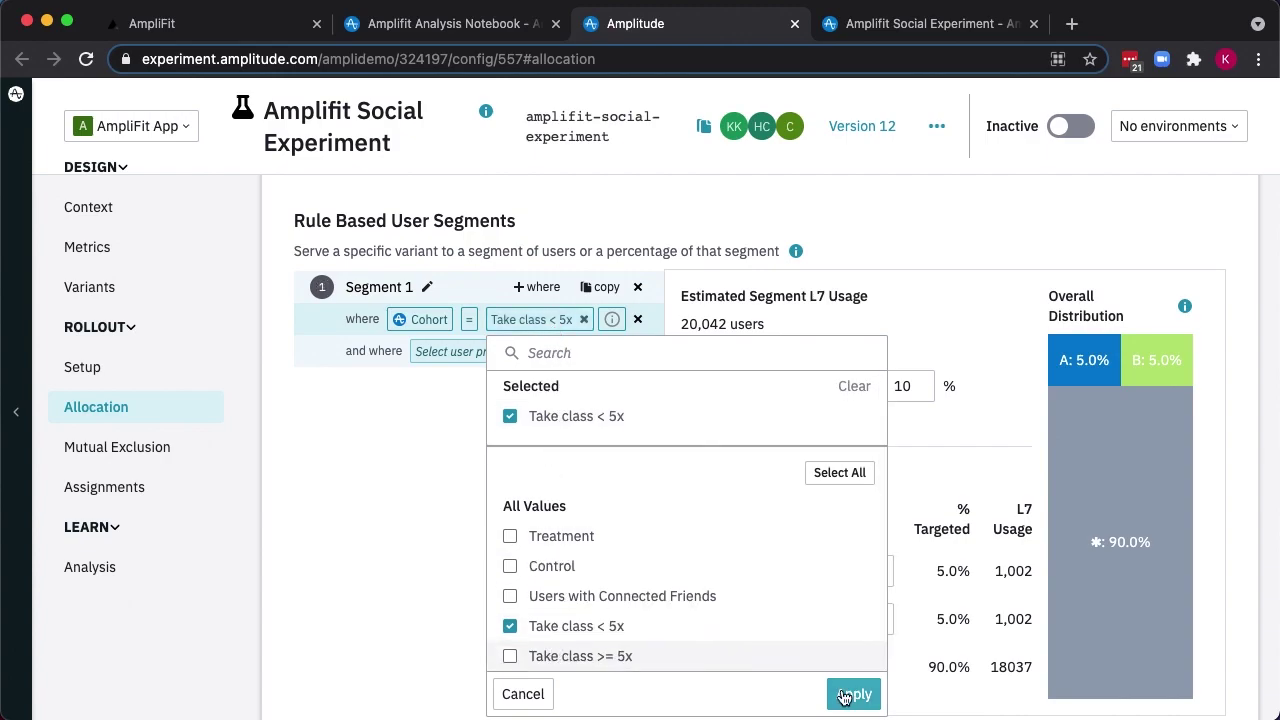
left_click(852, 694)
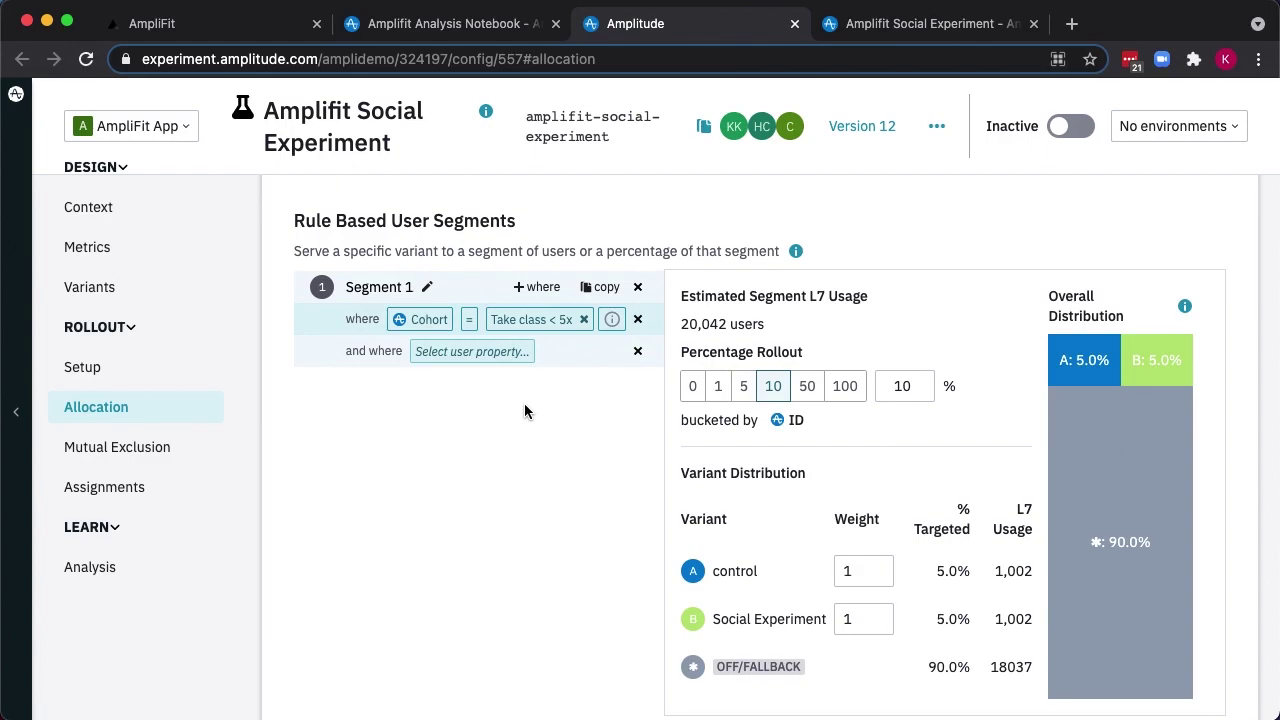
Step: Keep the rollout at 10% and check the summary: 0.7% per variant, 98.5% on fallback
left_click(743, 387)
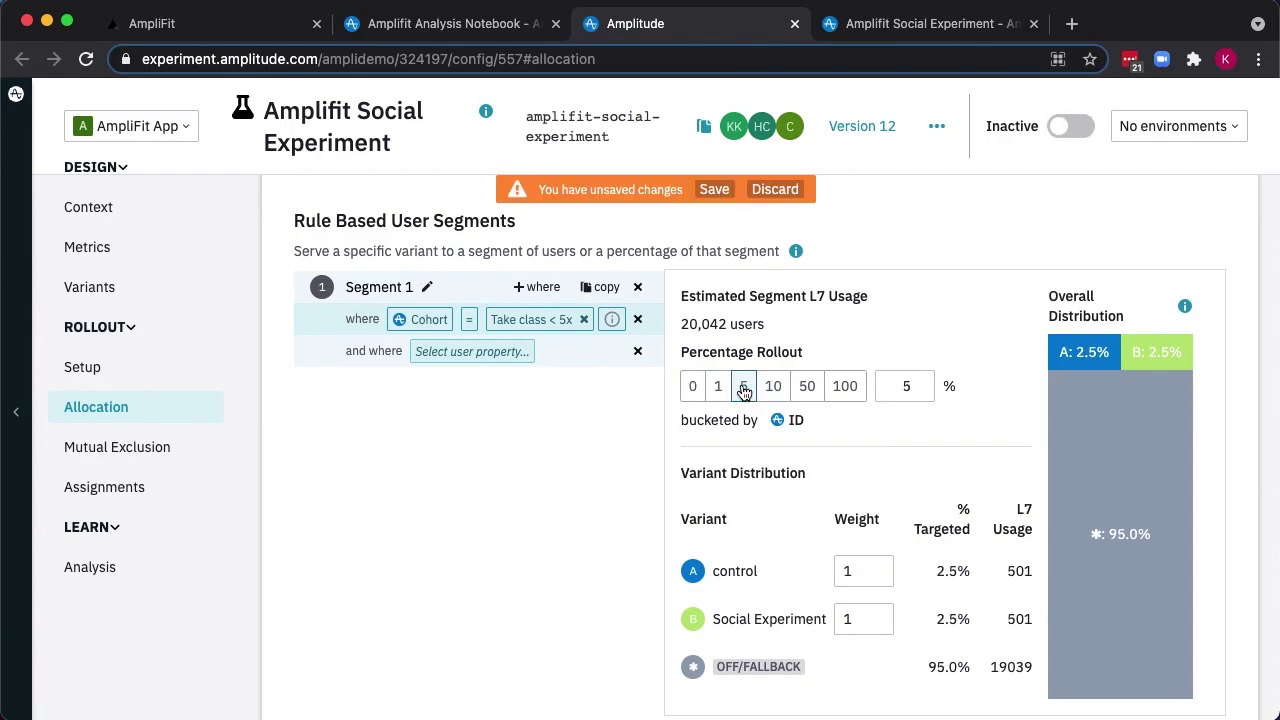
left_click(770, 388)
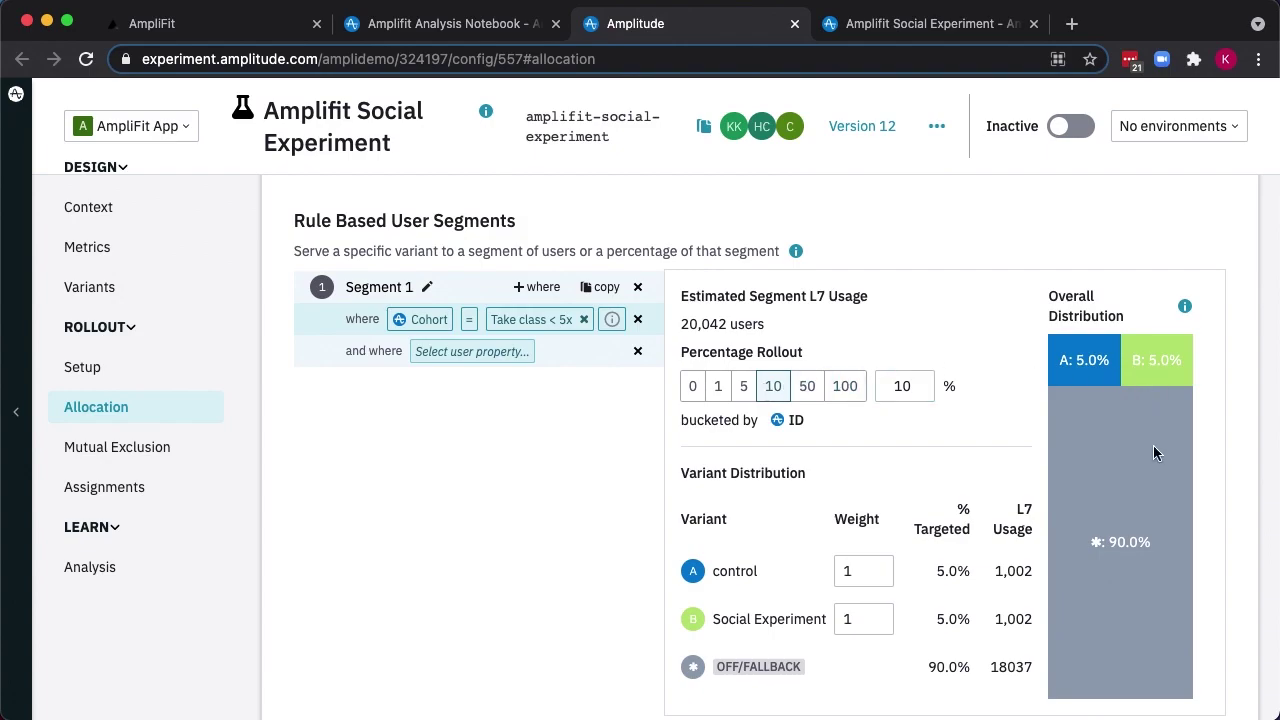
scroll(1153, 445, "down", 5)
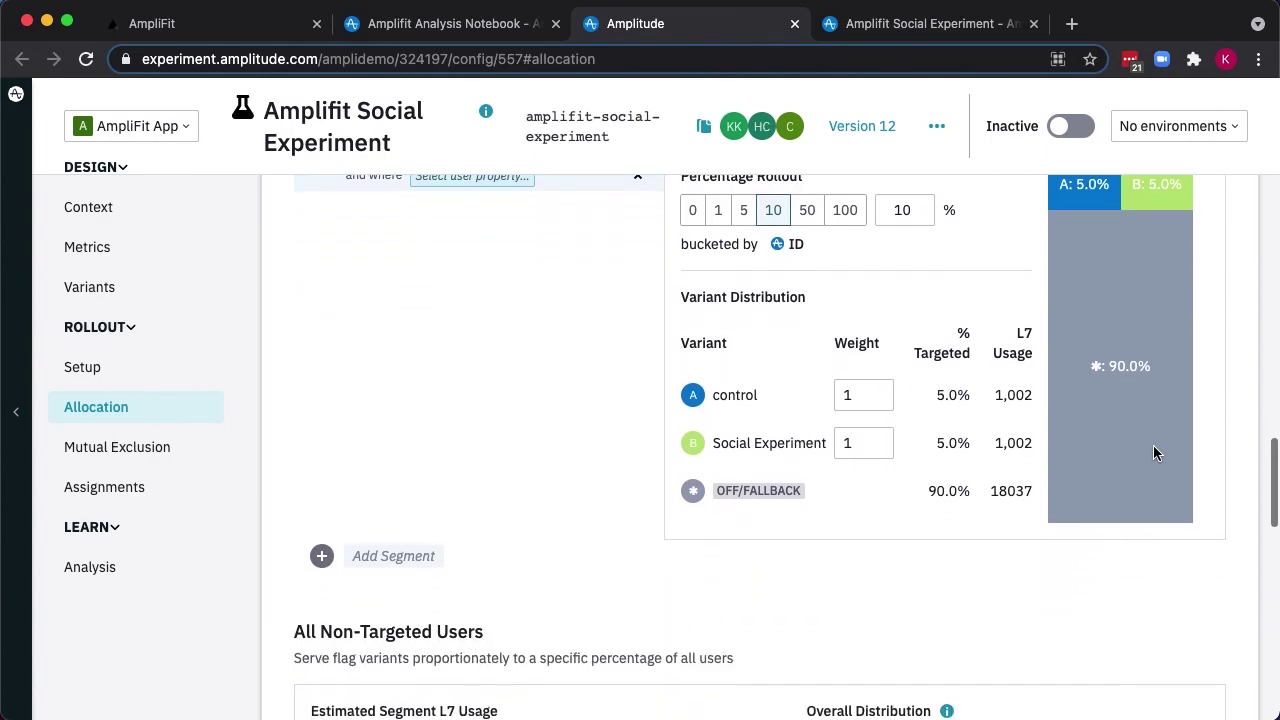
scroll(1153, 445, "down", 6)
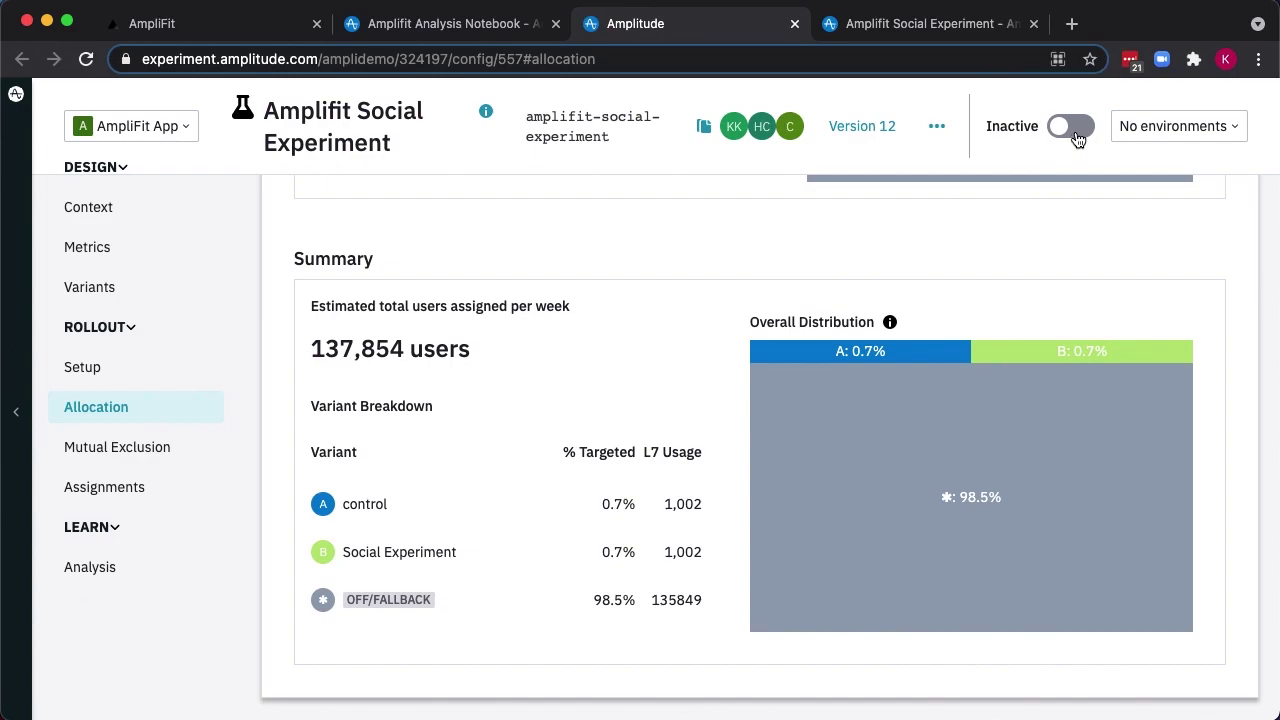
Step: Open the Amplifit Social Experiment notebook and scroll to the Class Booking chart and 10% booking-lift hypothesis
left_click(946, 30)
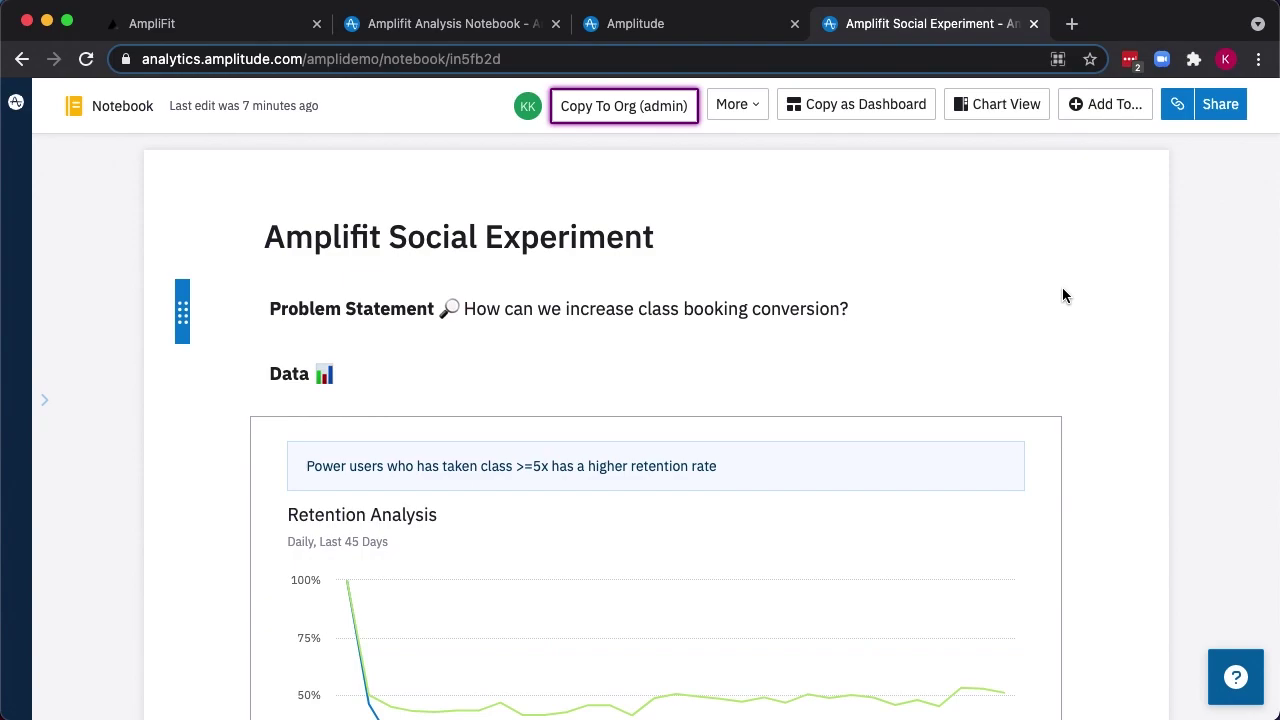
scroll(1128, 448, "down", 3)
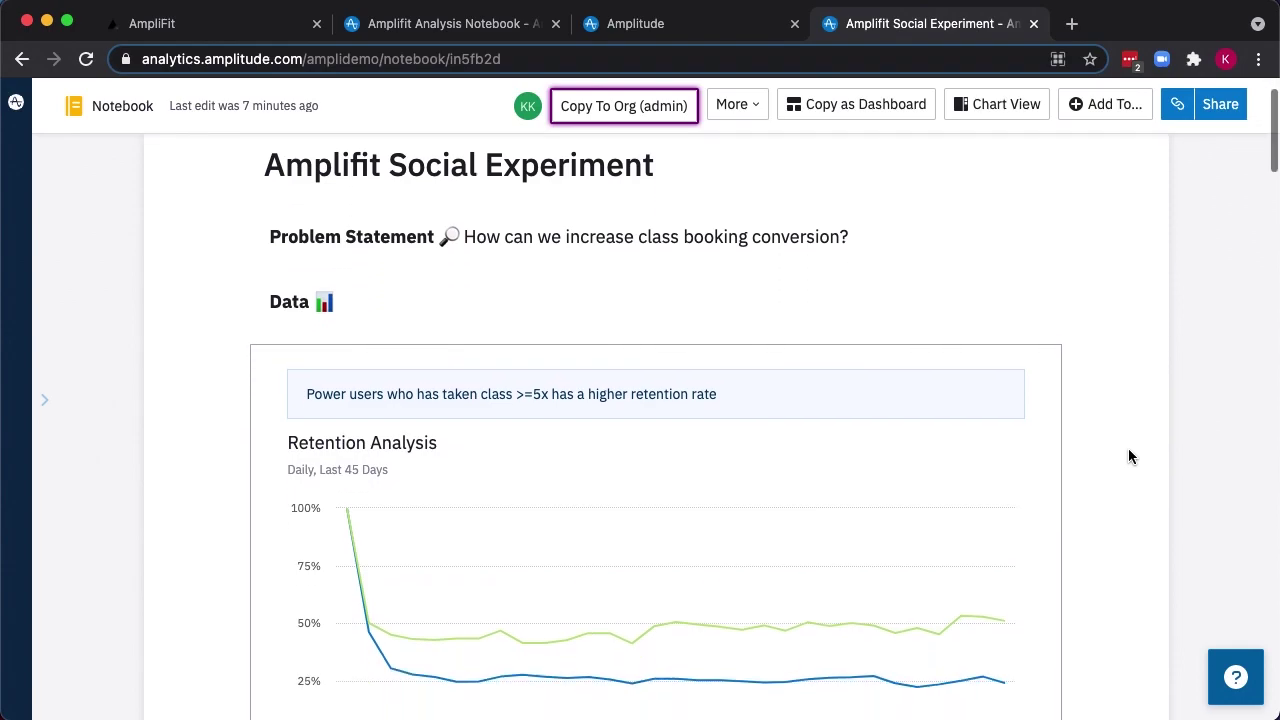
scroll(1128, 457, "down", 2)
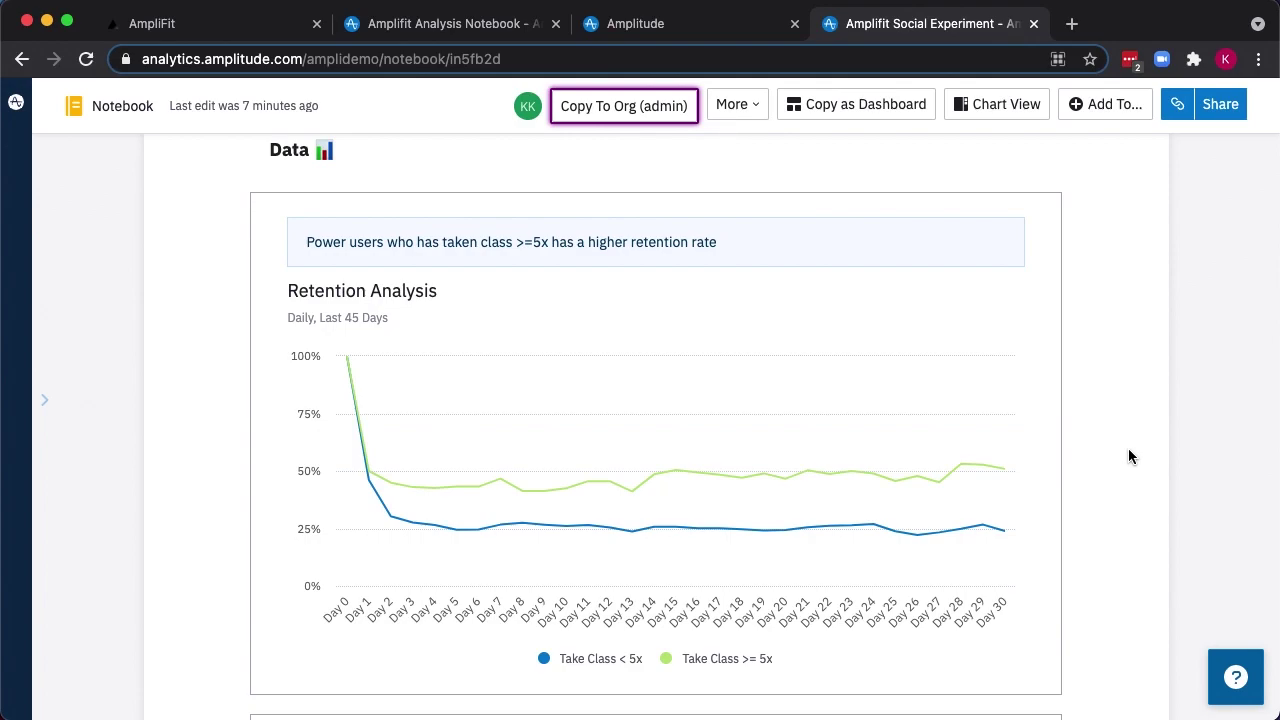
scroll(1128, 457, "down", 10)
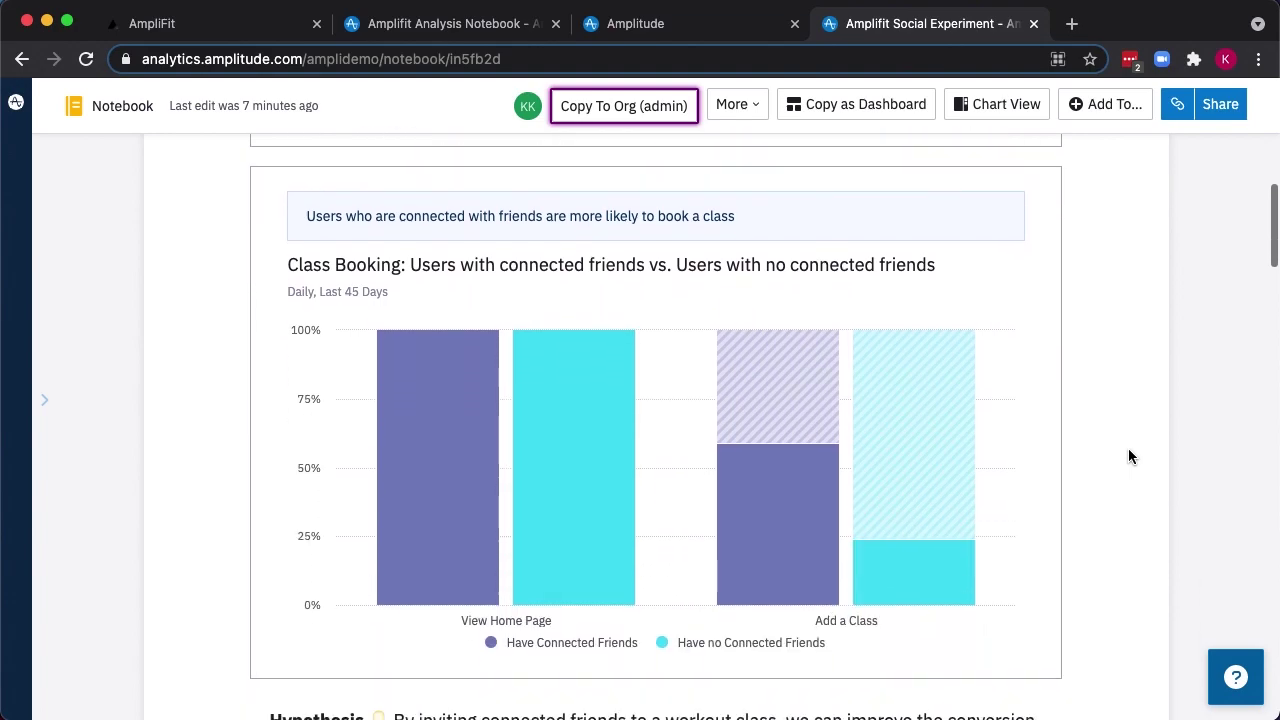
scroll(1128, 457, "down", 1)
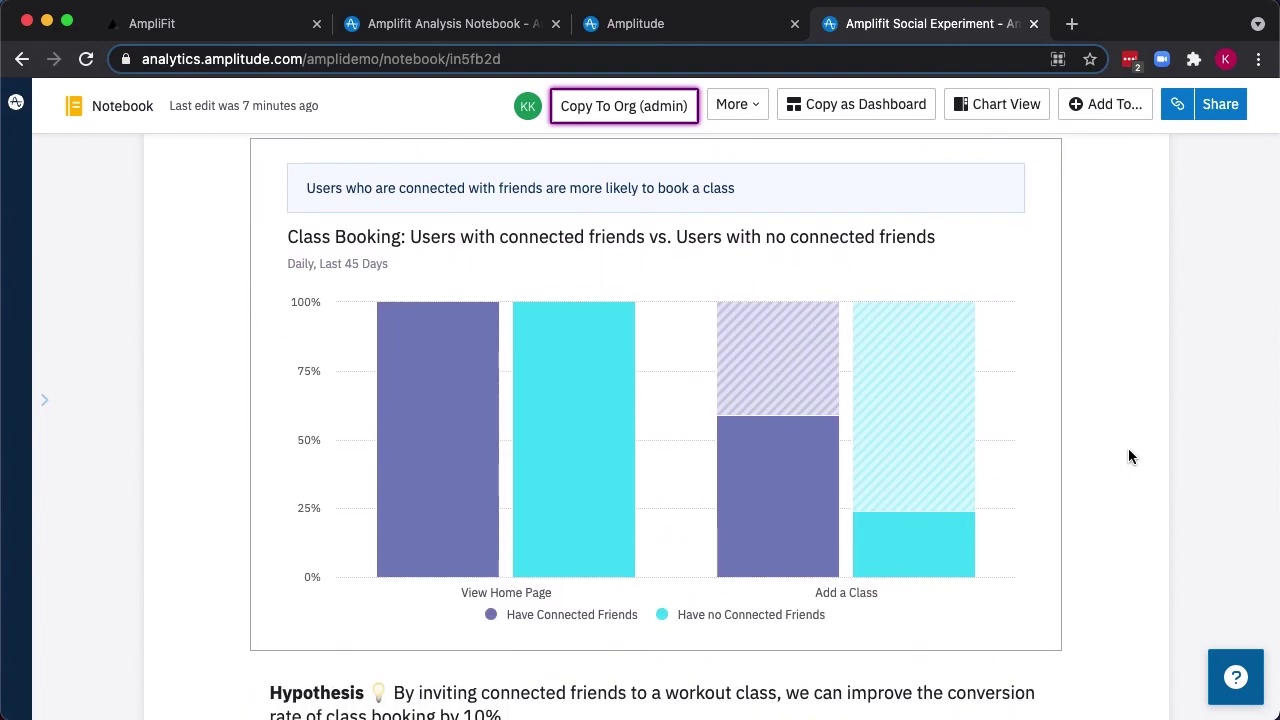
scroll(1128, 457, "down", 2)
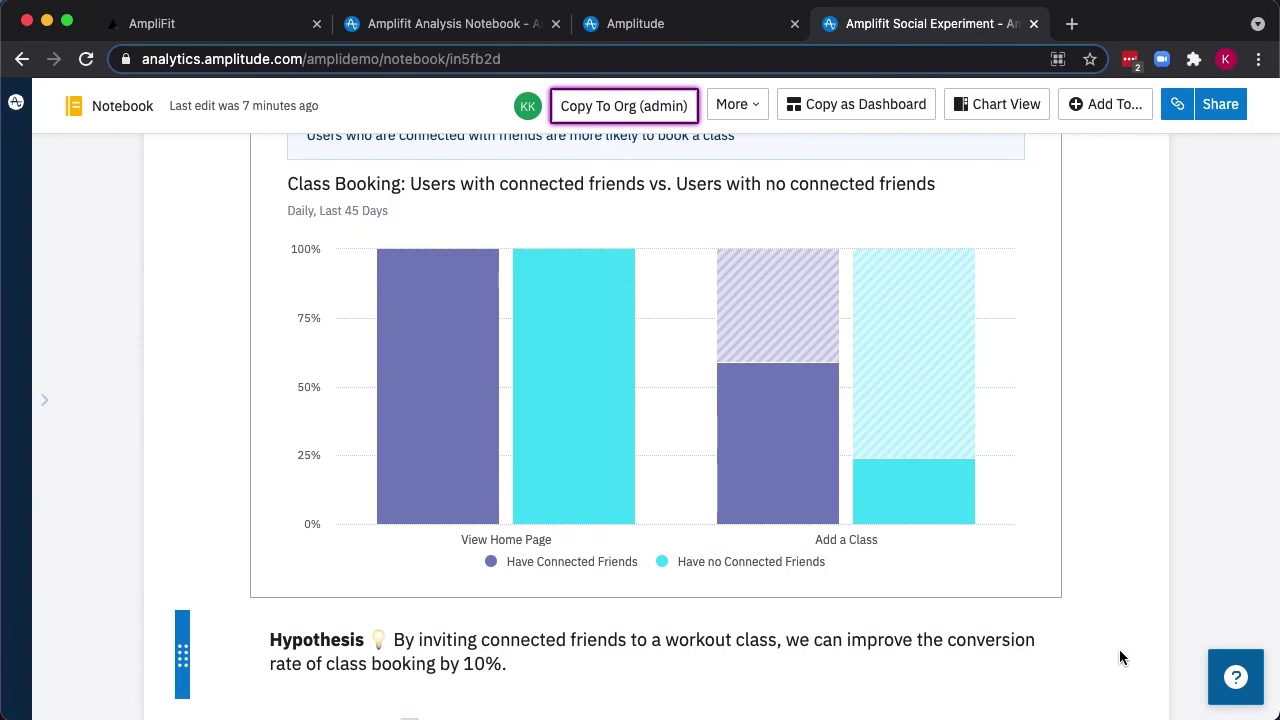
Step: Scroll through Primary Metric, Variants, Targeting and Rollout to the Experiment Results chart showing a 12.3% lift
scroll(1120, 651, "down", 10)
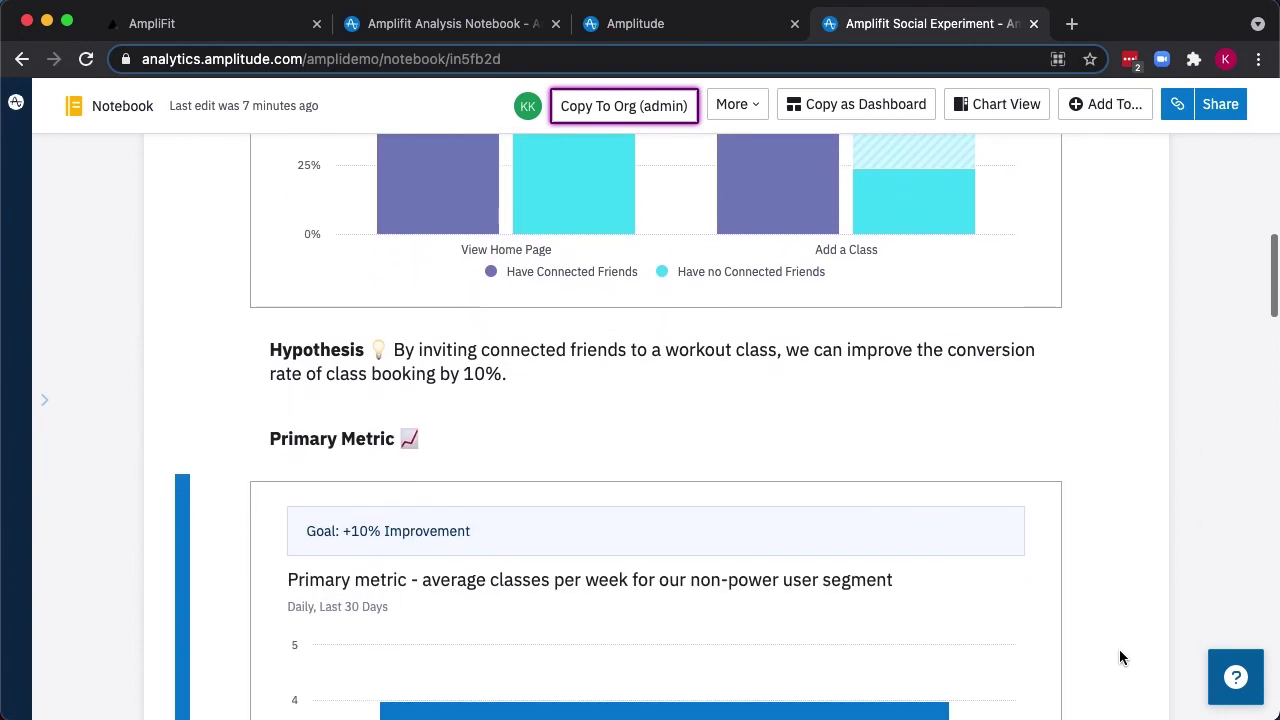
scroll(1120, 657, "down", 10)
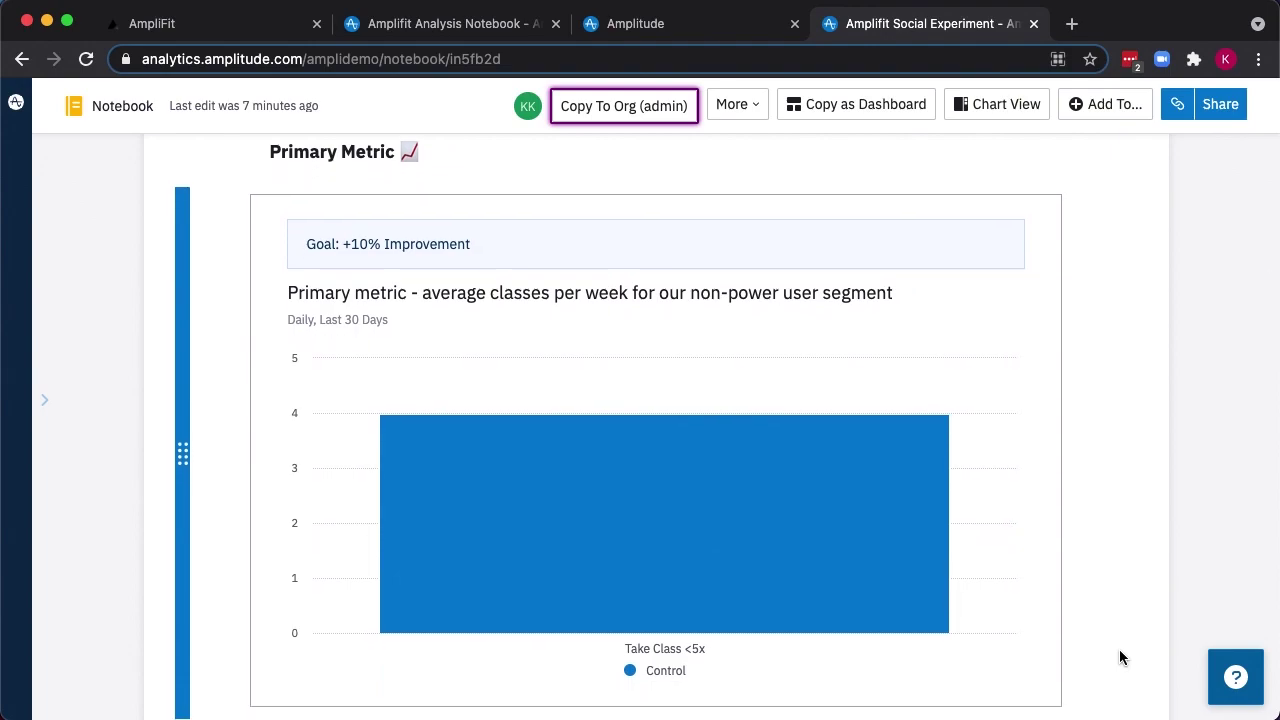
scroll(1120, 657, "down", 6)
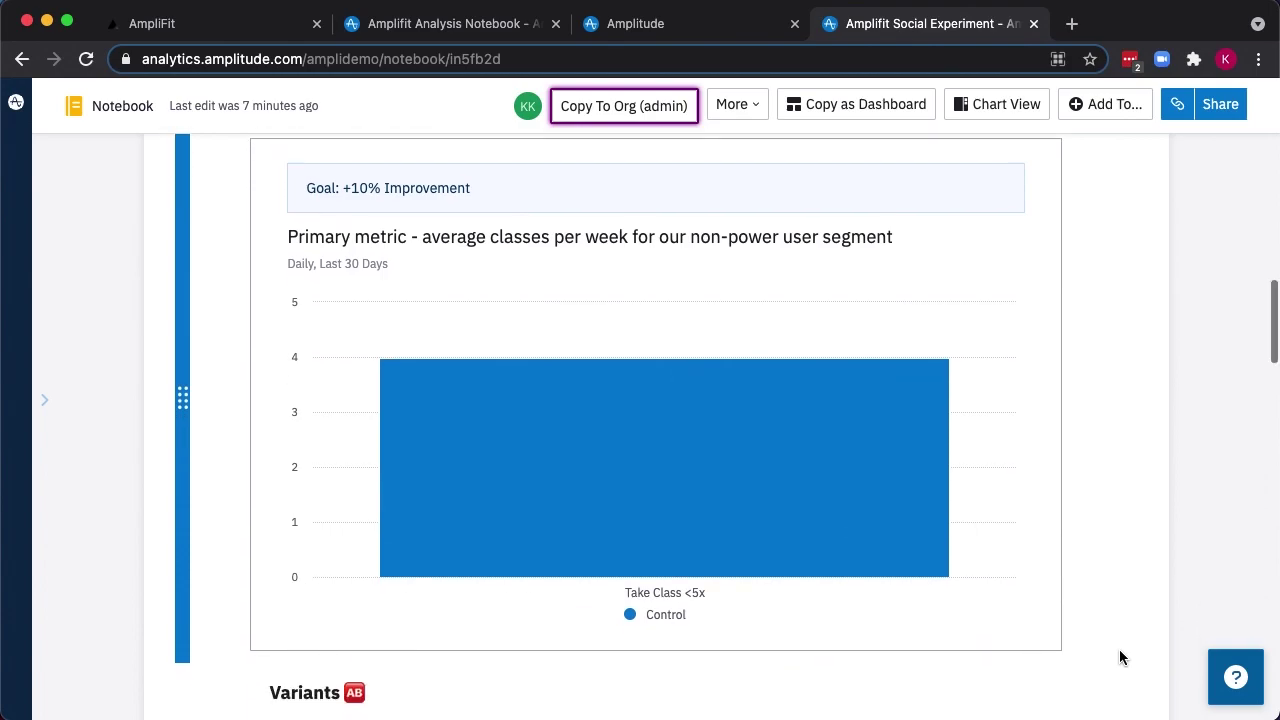
scroll(1120, 657, "down", 10)
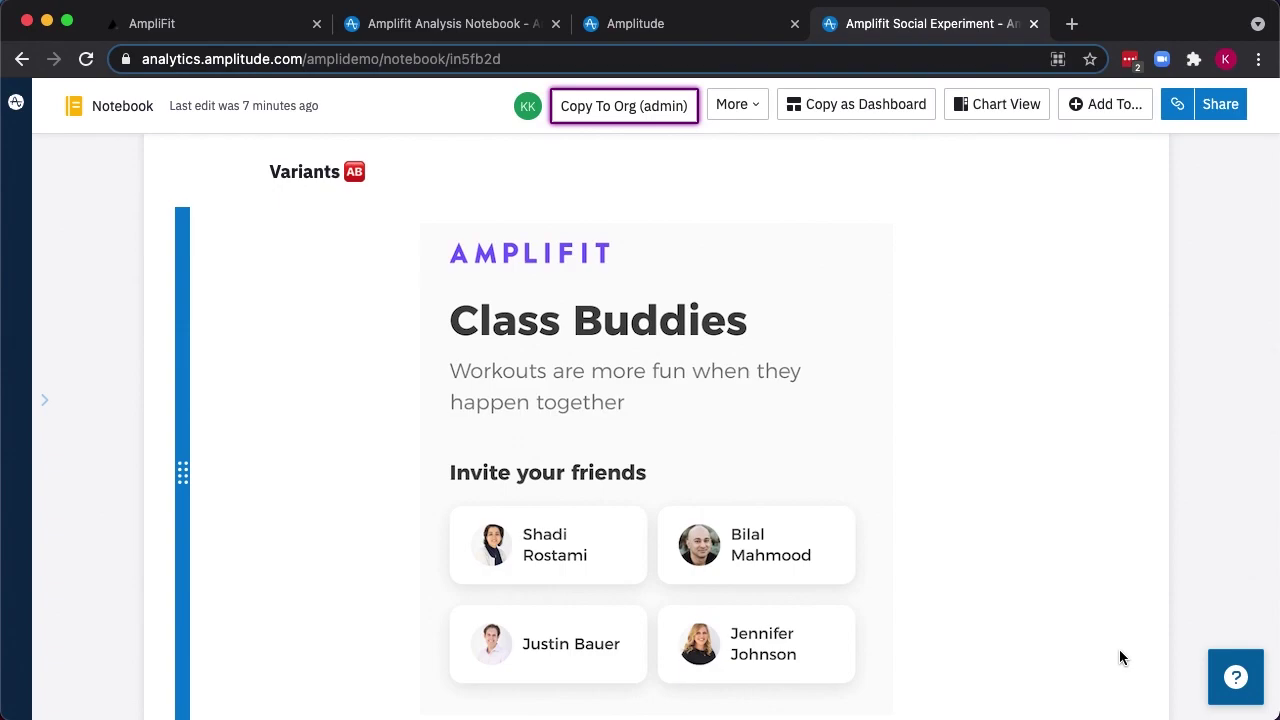
scroll(1120, 657, "down", 13)
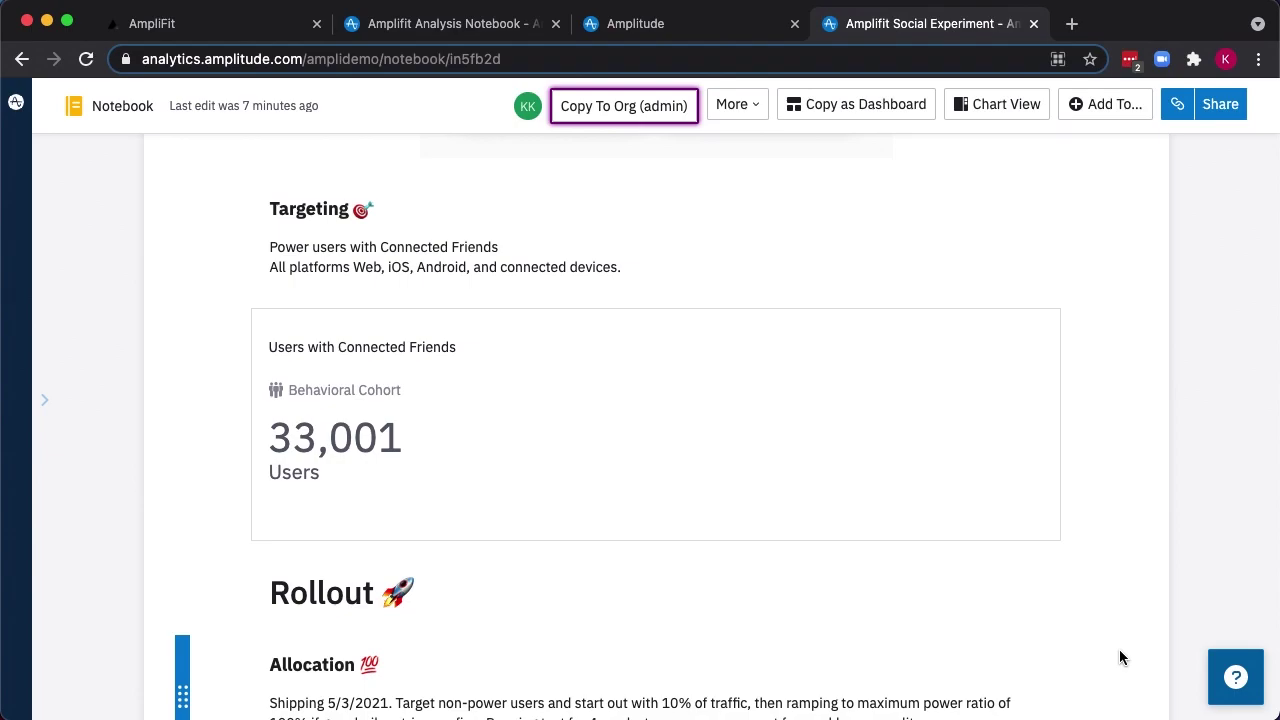
scroll(1120, 657, "down", 6)
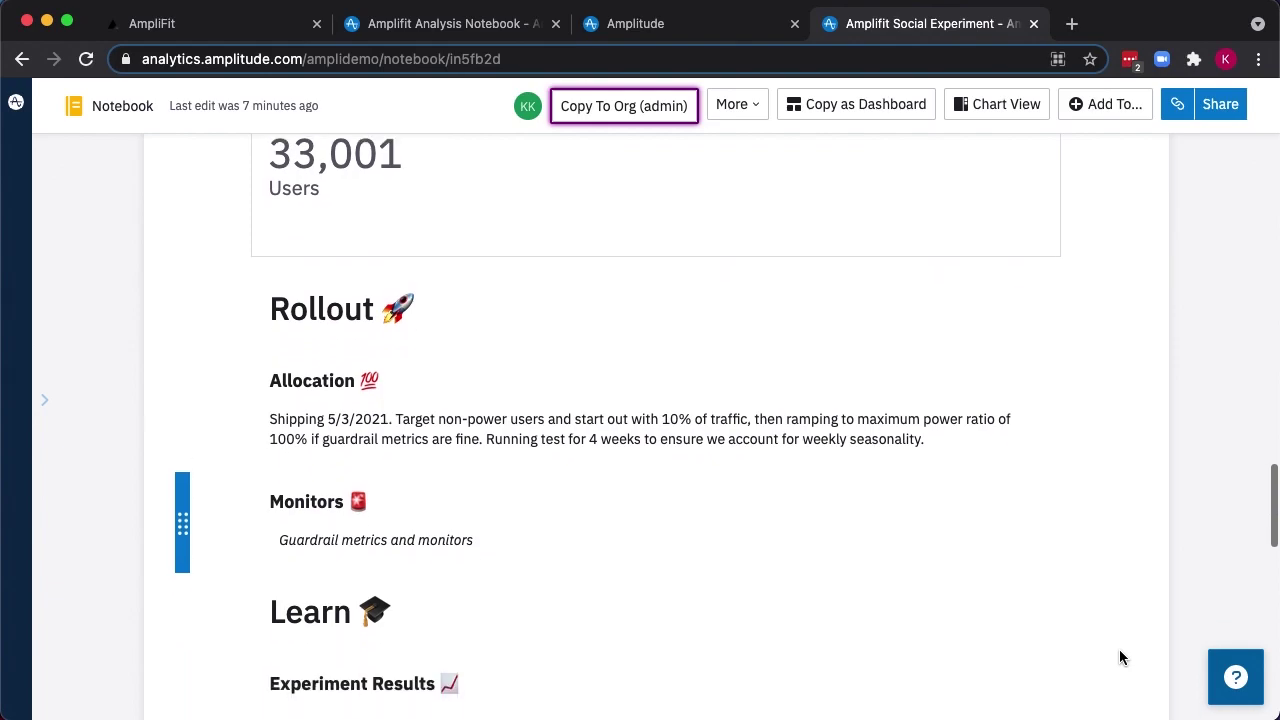
scroll(1120, 657, "down", 7)
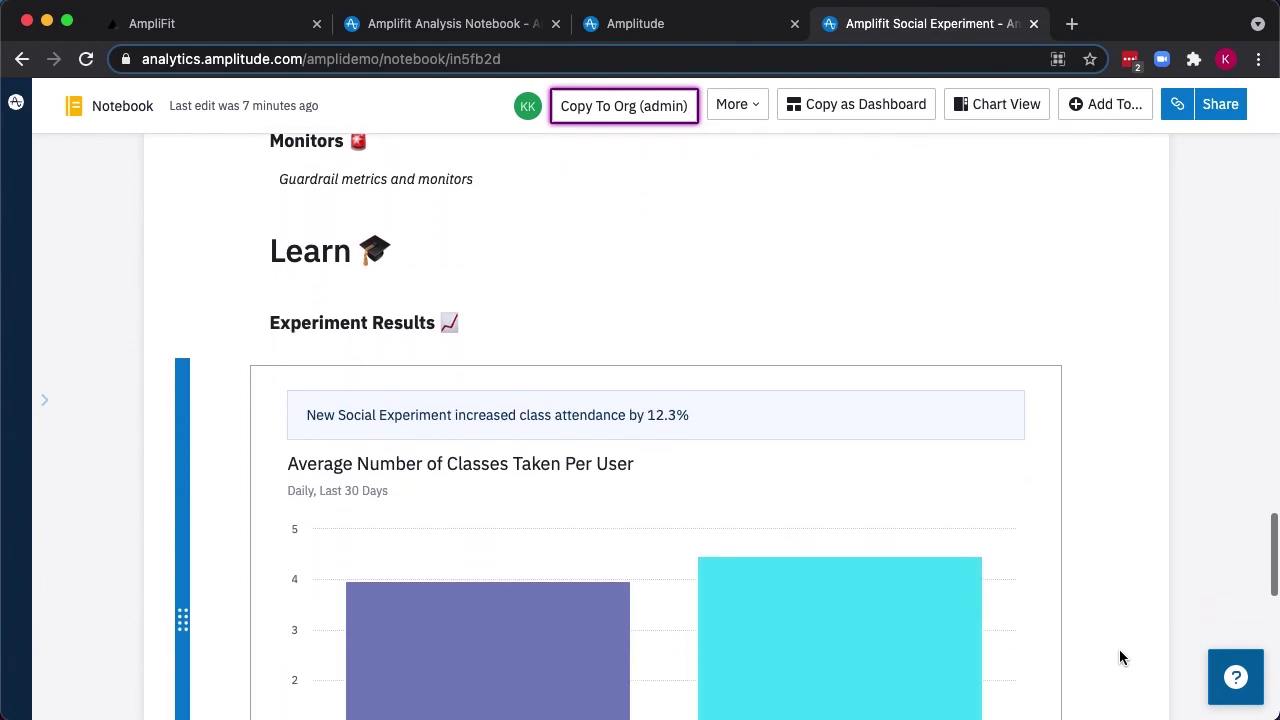
scroll(1120, 657, "down", 4)
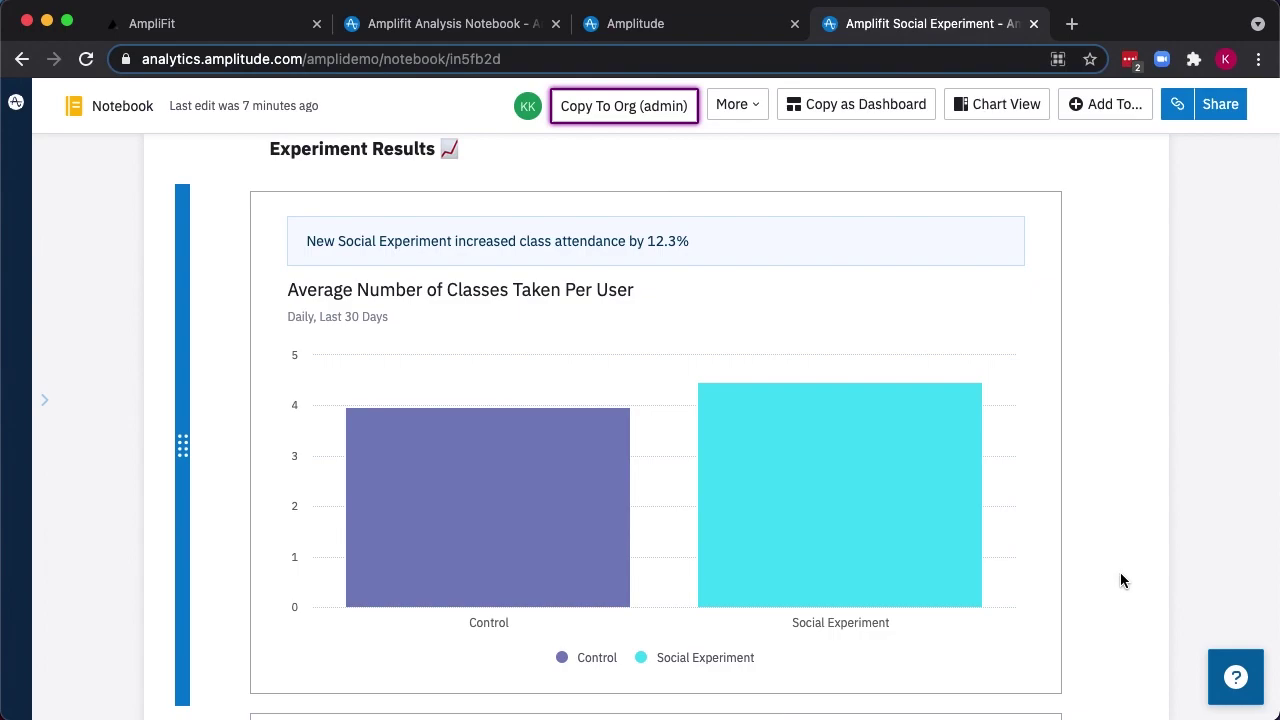
Step: Read Control's 3.98 versus Social Experiment's 4.46 classes, then view the 89.8% Chance to Outperform Baseline chart
mouse_move(923, 514)
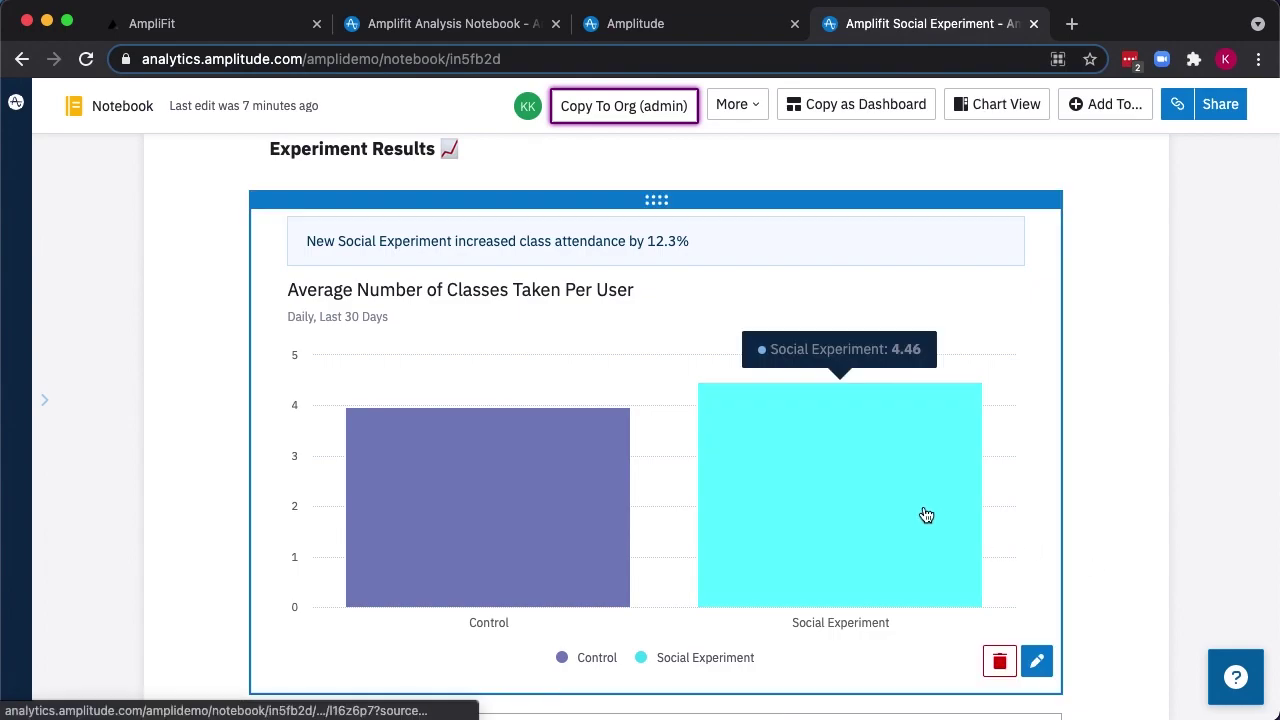
mouse_move(588, 514)
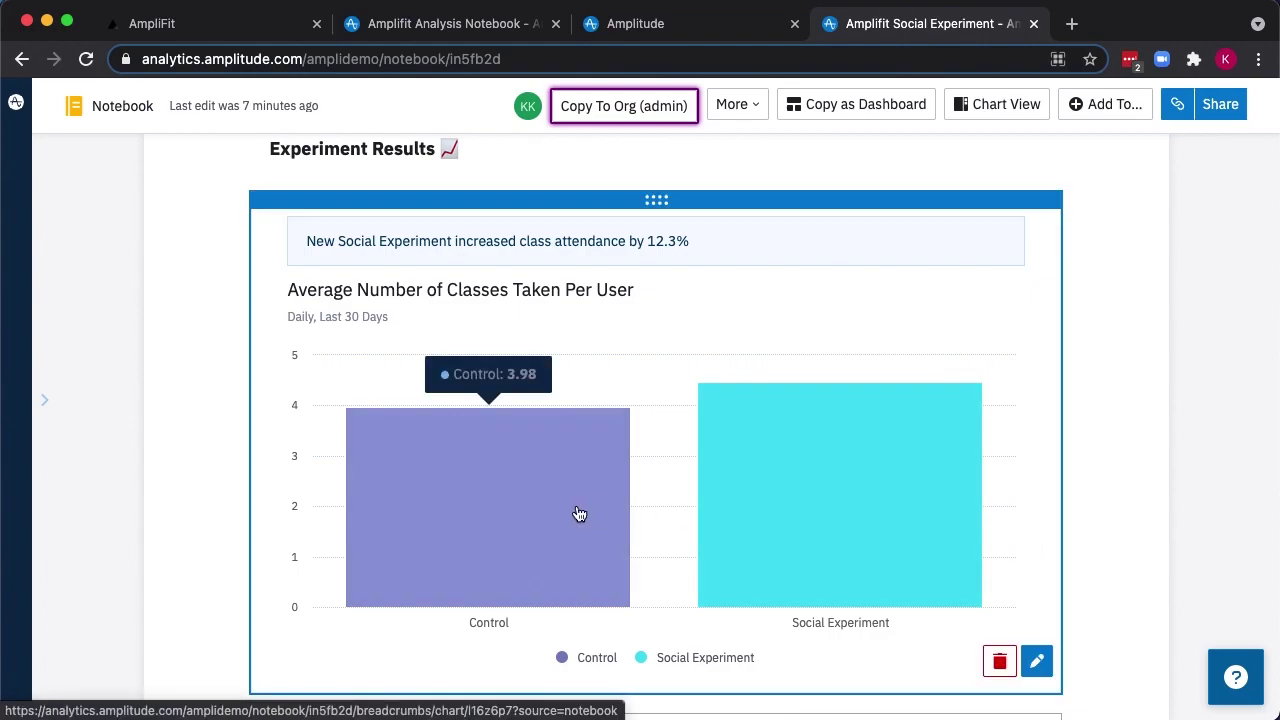
mouse_move(789, 493)
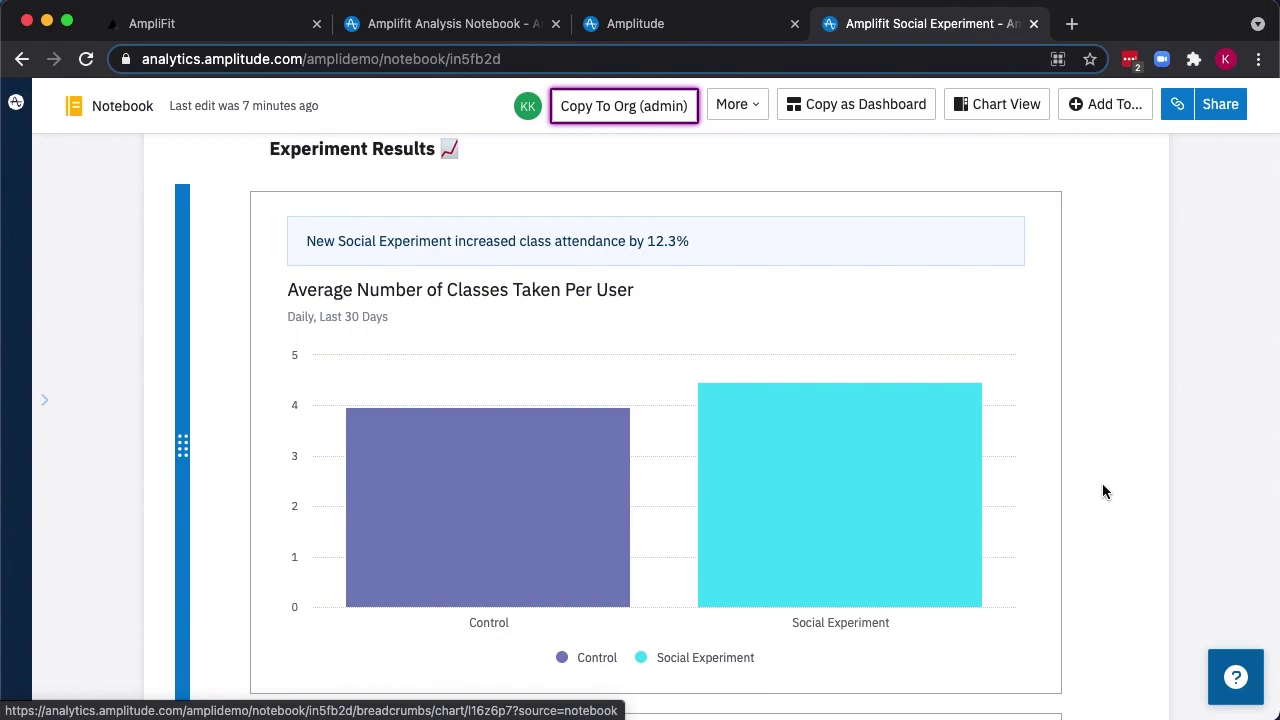
scroll(1103, 485, "down", 3)
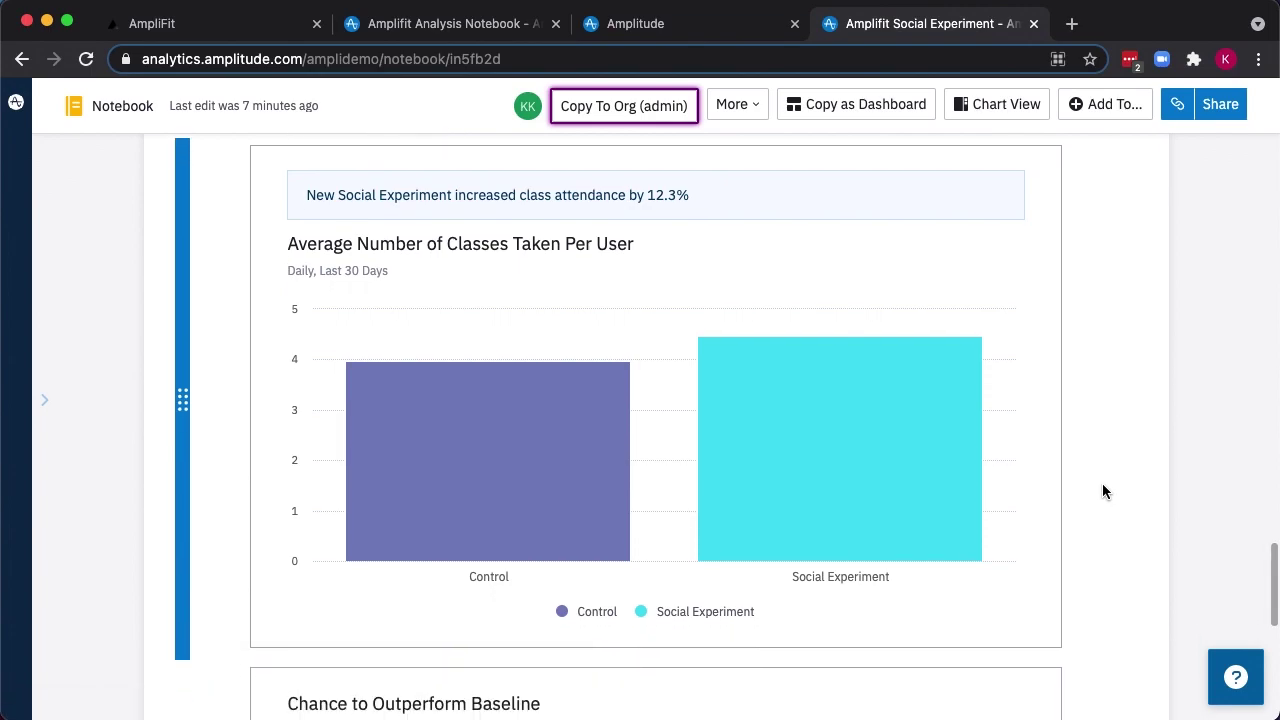
scroll(1102, 483, "down", 5)
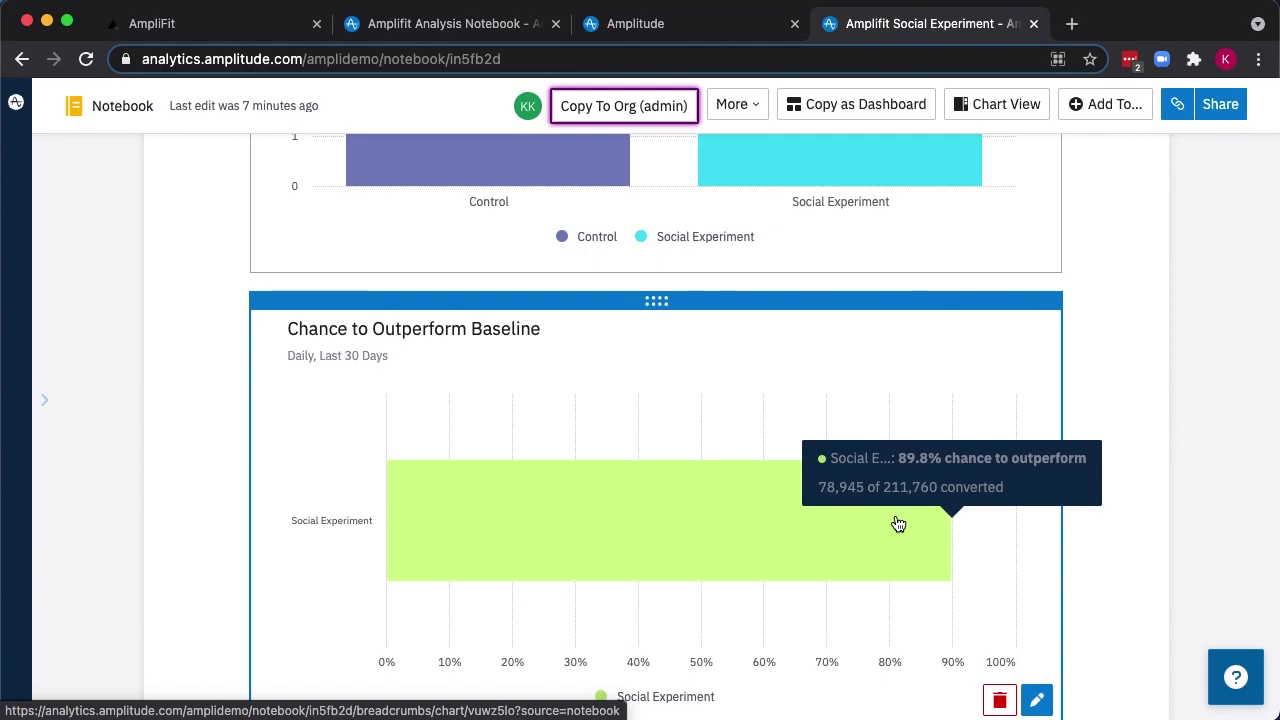
scroll(1118, 520, "down", 1)
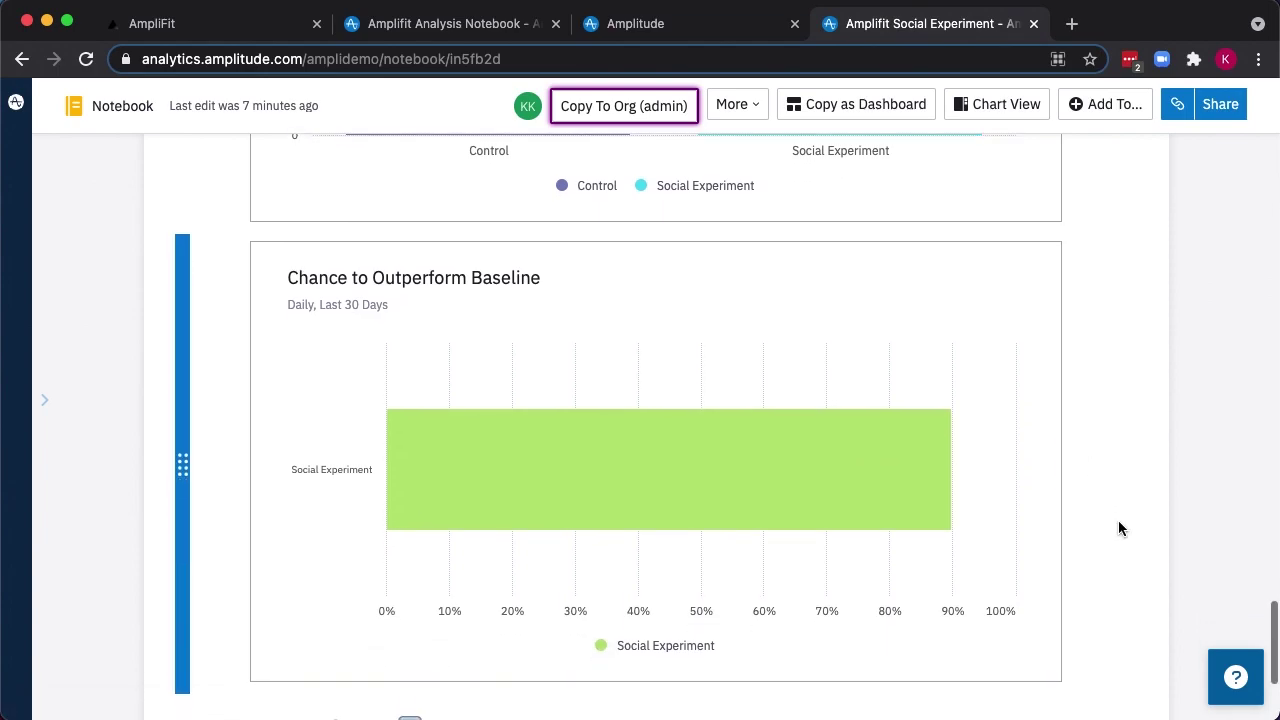